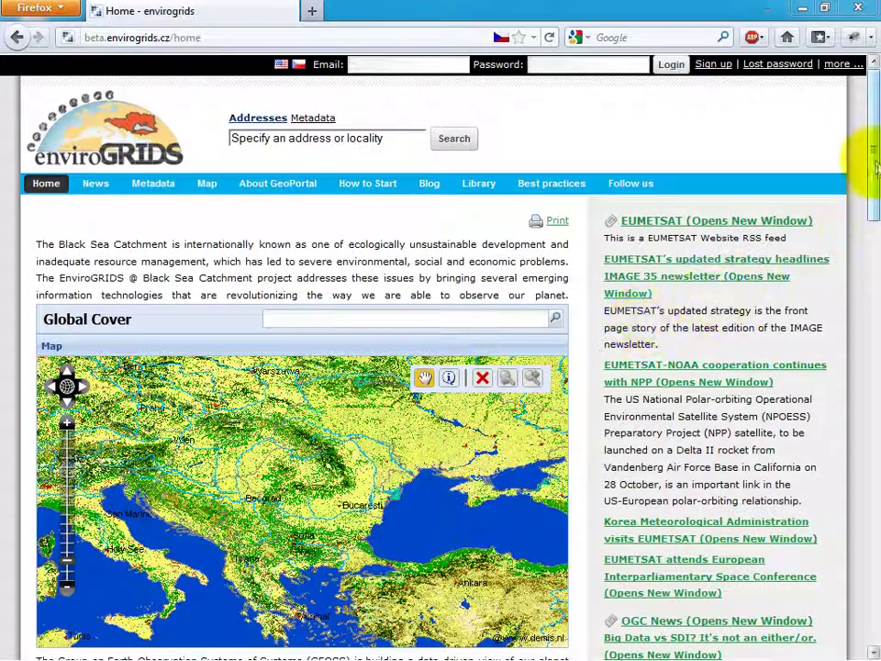
- Browse the Follow us page and then the project blog page
mouse_move(874, 157)
left_mouse_down()
mouse_move(866, 421)
mouse_move(876, 459)
mouse_move(877, 337)
mouse_move(867, 299)
mouse_move(877, 194)
mouse_move(862, 150)
left_mouse_up()
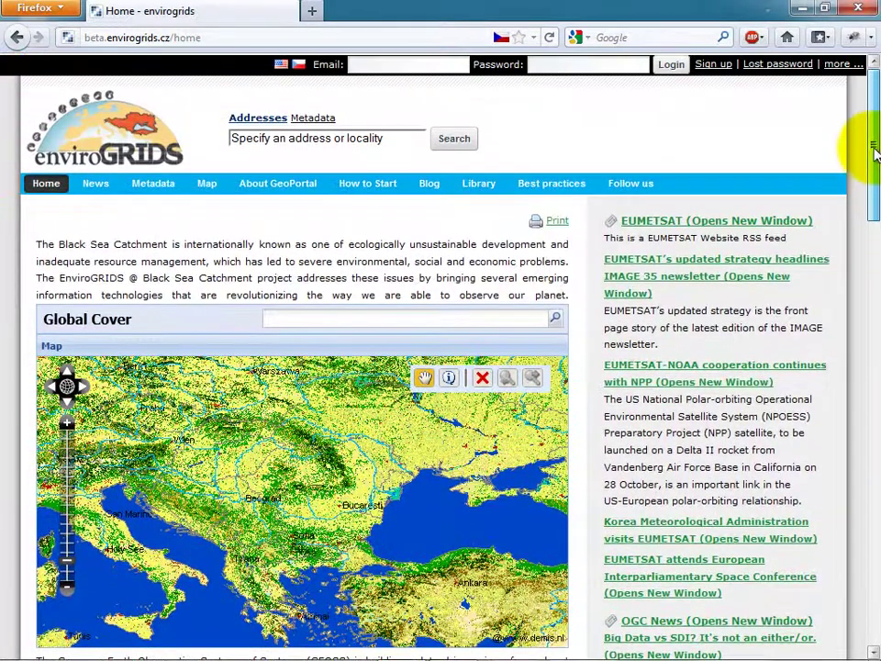
left_click(631, 184)
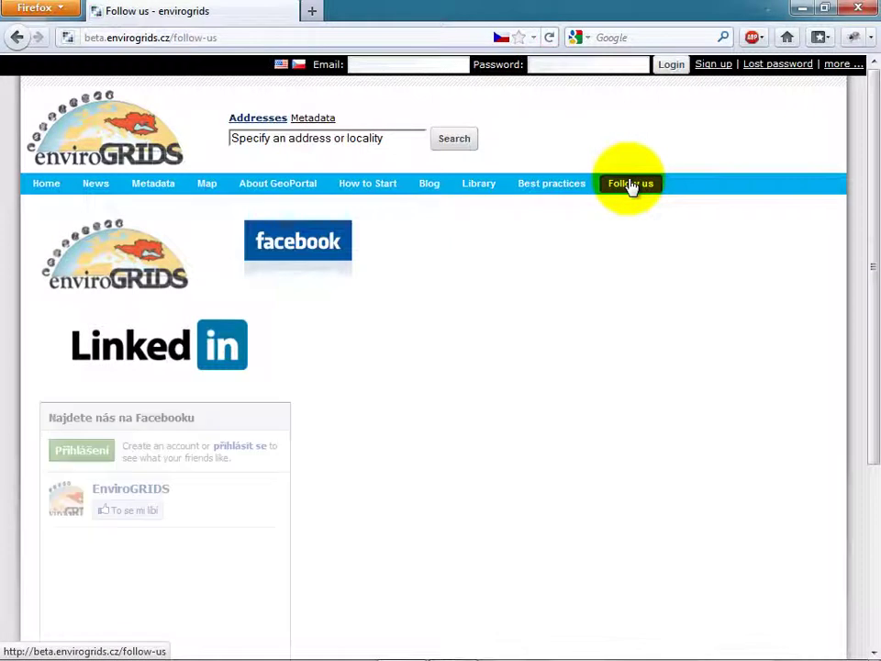
left_click(435, 187)
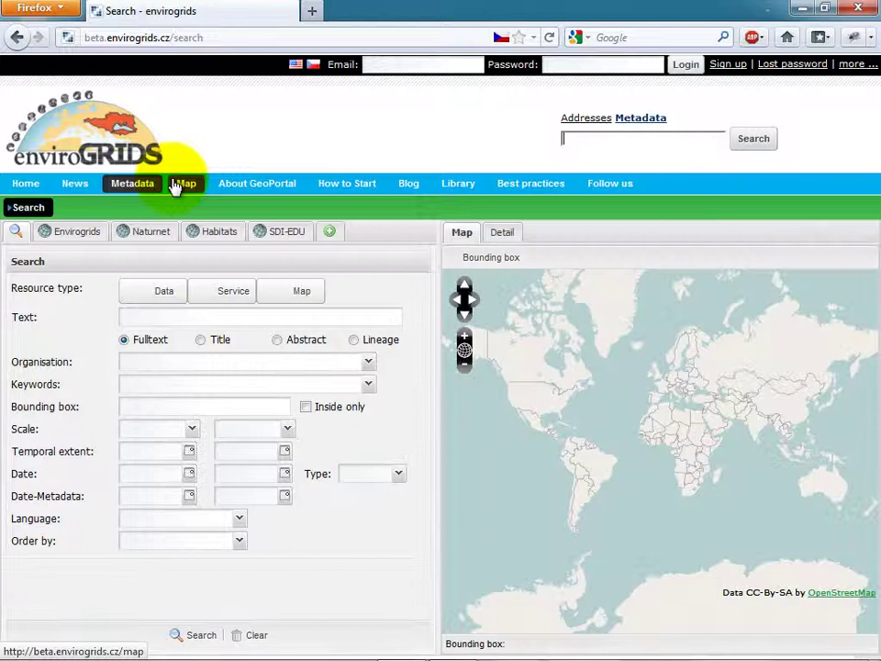
- Open the map viewer and switch the EEA - Urban atlas overlay off and back on
left_click(188, 187)
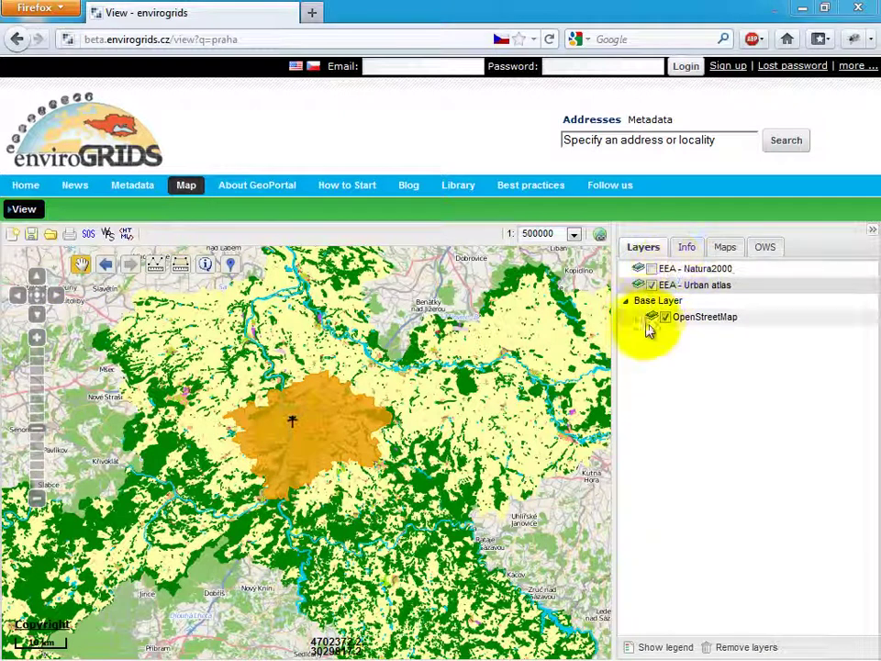
left_click(652, 286)
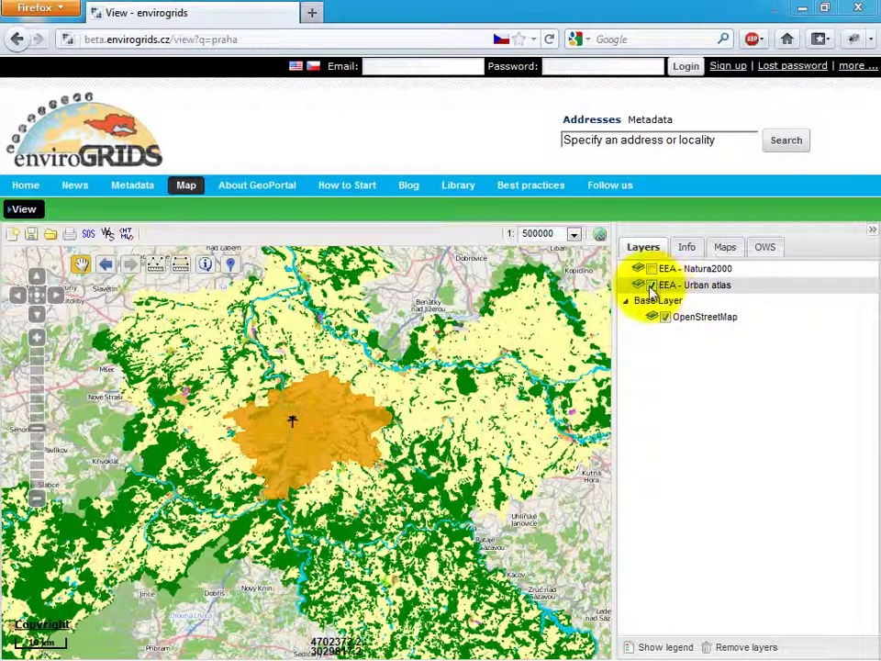
left_click(651, 285)
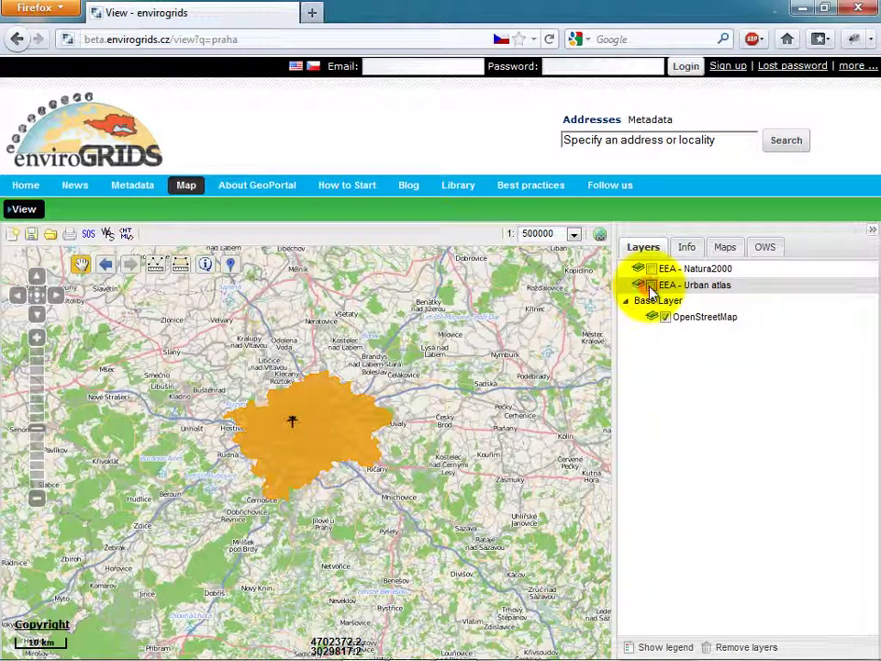
left_click(652, 285)
- Adjust the Urban atlas layer's opacity and list the gazetteer search results for Praha
left_click(680, 290)
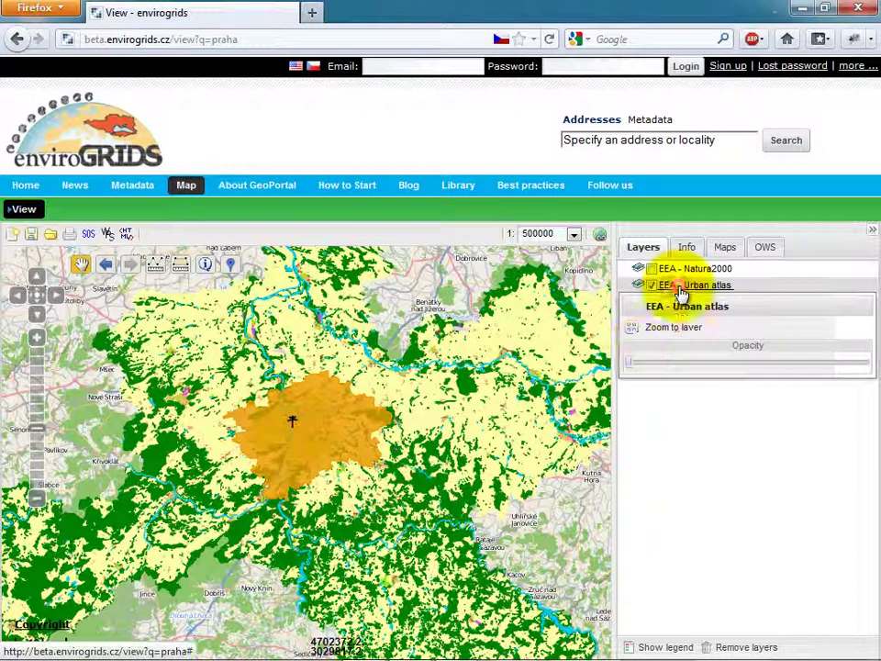
mouse_move(631, 367)
left_mouse_down()
mouse_move(747, 366)
mouse_move(640, 361)
left_mouse_up()
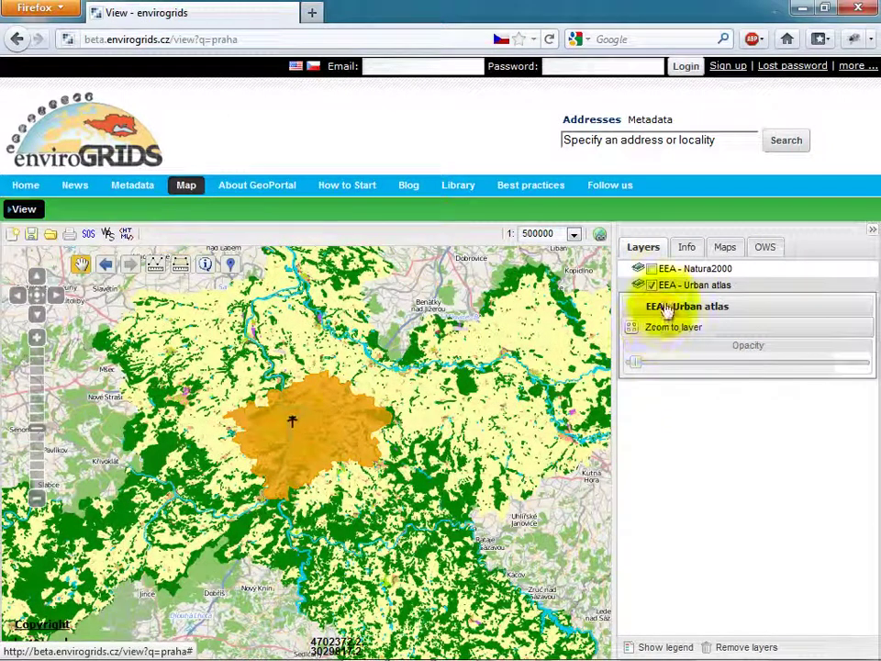
left_click(686, 249)
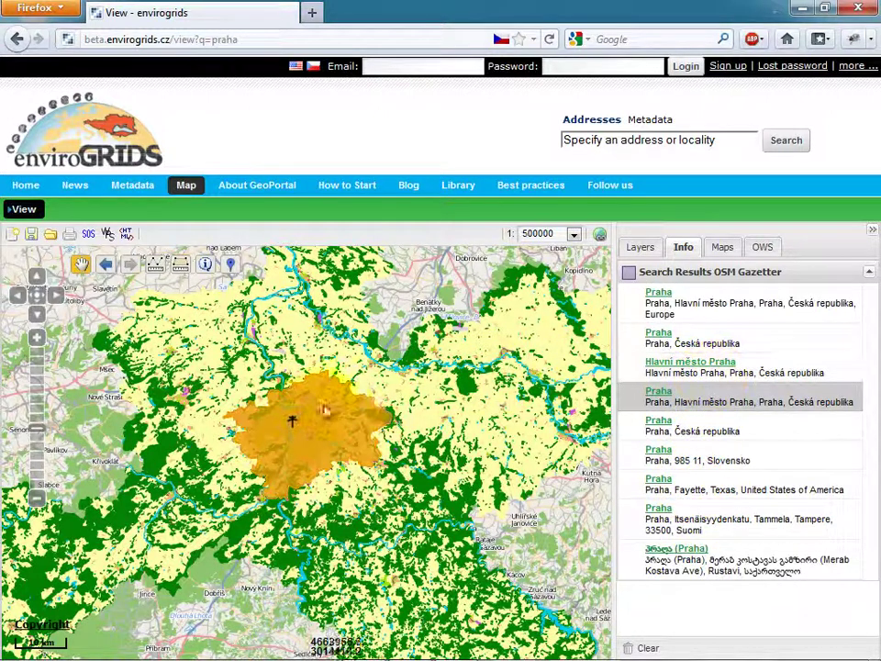
- View Praha's details, browse predefined maps by INSPIRE theme, then ready the OWS service URL field
left_click(298, 420)
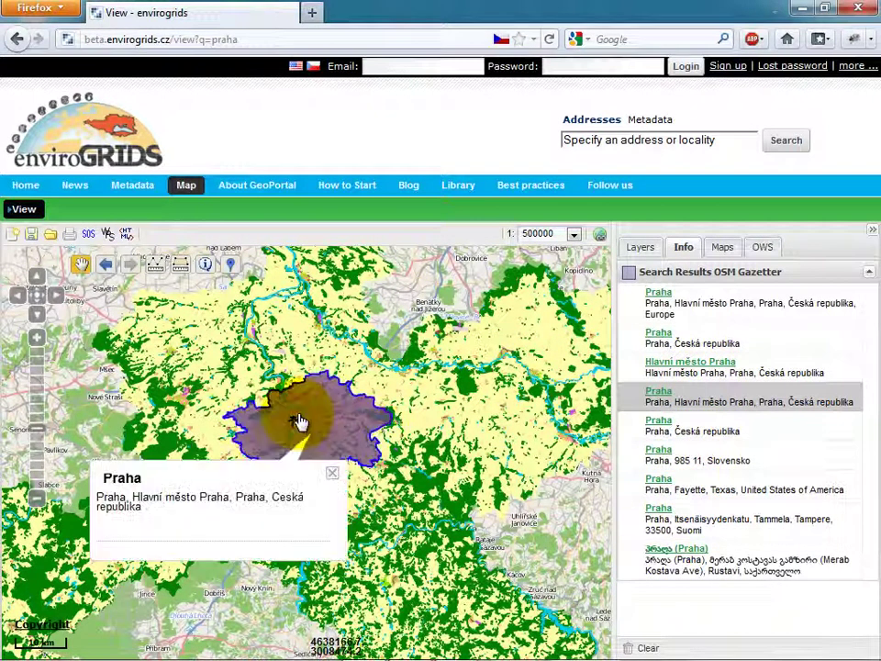
left_click(334, 475)
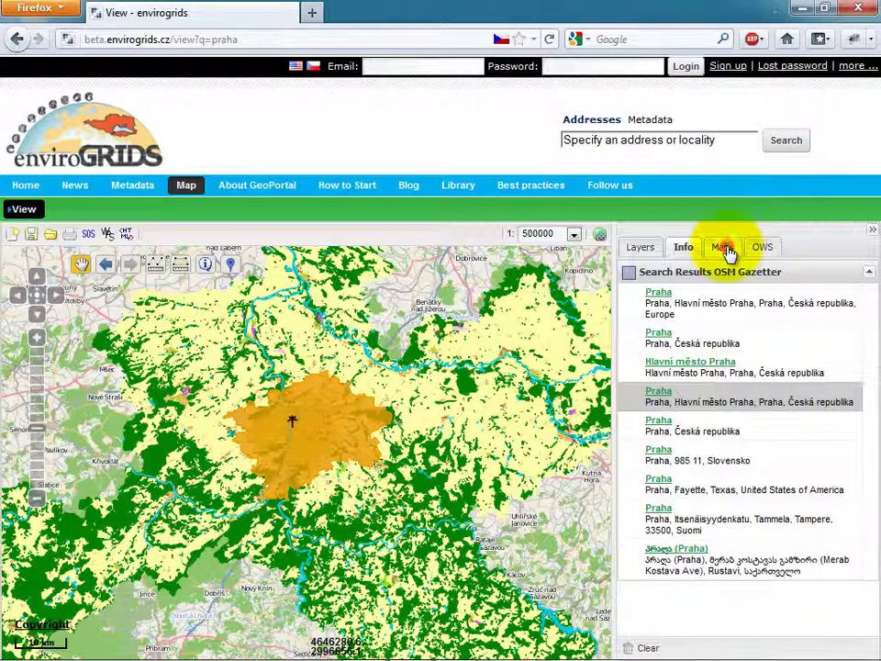
left_click(723, 248)
left_click(866, 314)
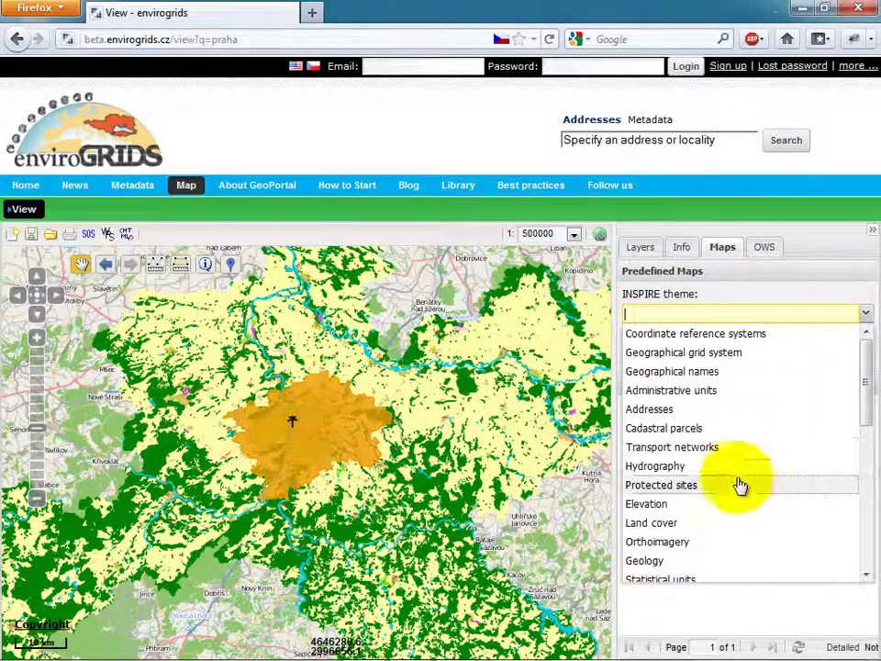
left_click(769, 249)
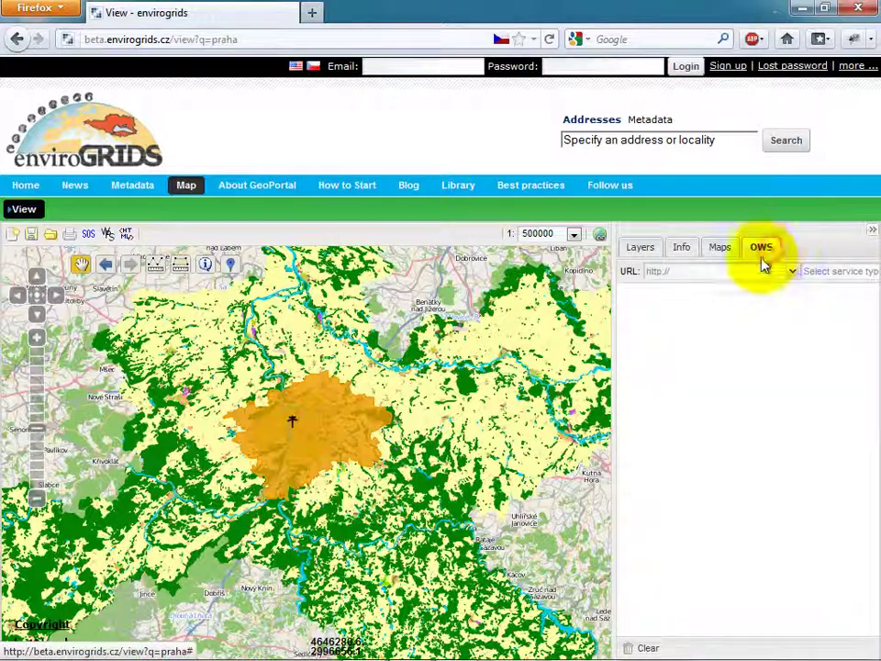
left_click(793, 272)
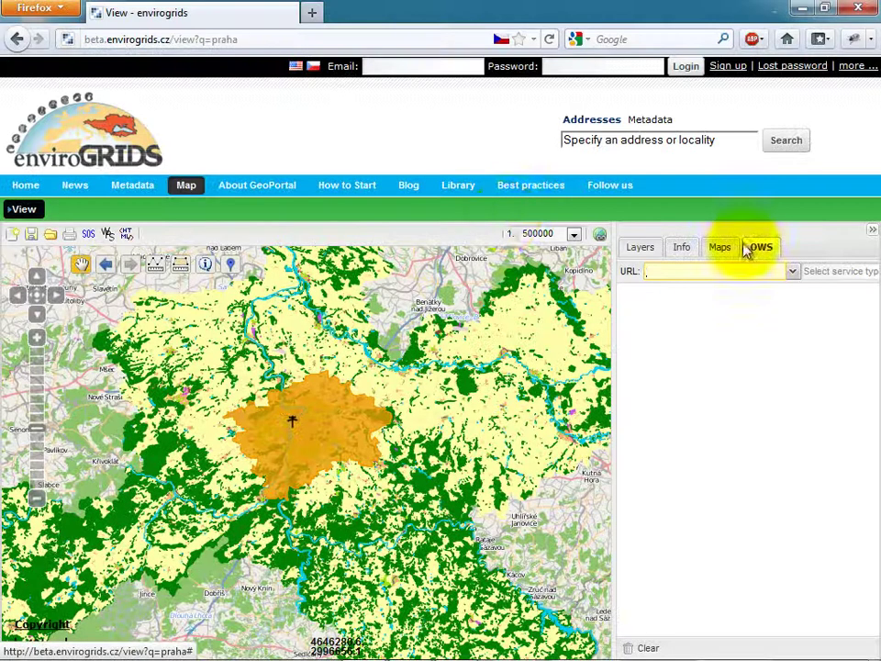
- Review Print by template with the A4 landscape (HTML) template, then open the SOS client
left_click(71, 235)
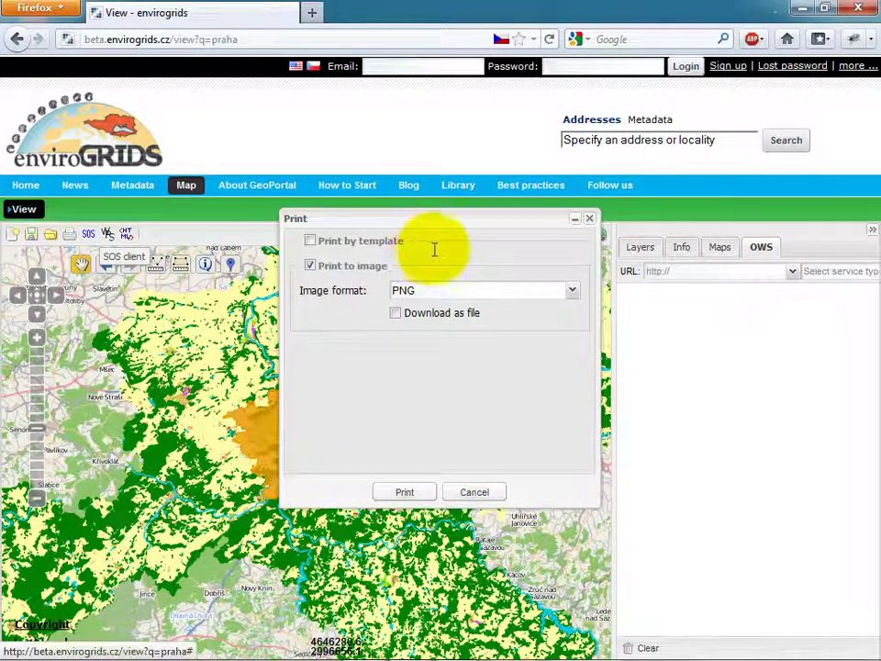
left_click(312, 241)
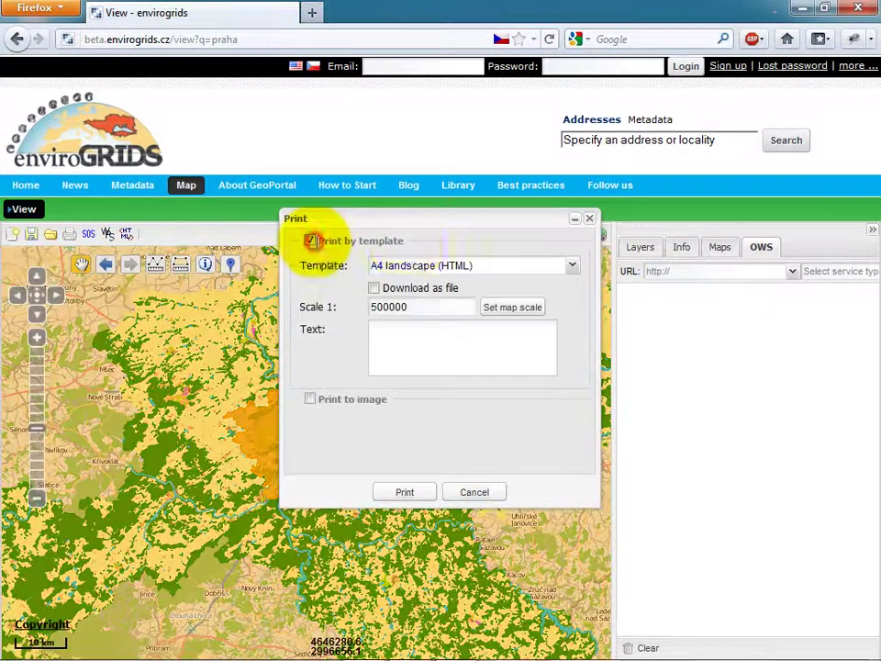
left_click(575, 266)
left_click(576, 267)
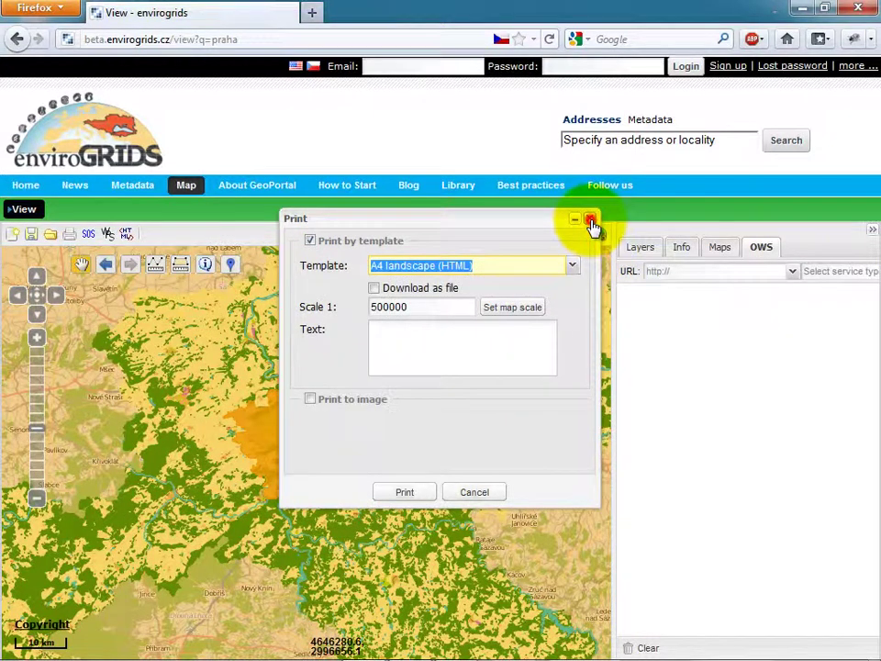
left_click(591, 222)
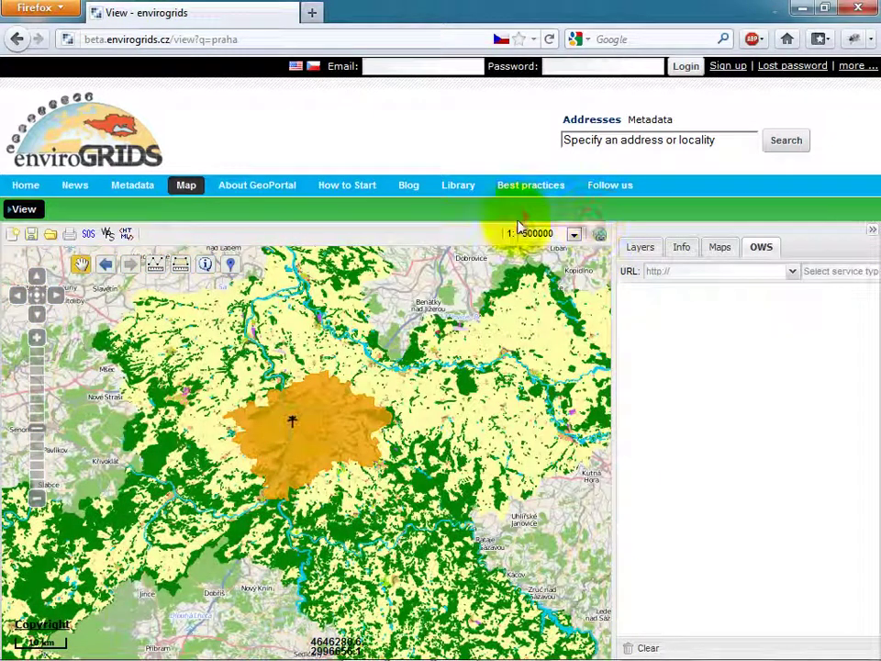
left_click(97, 234)
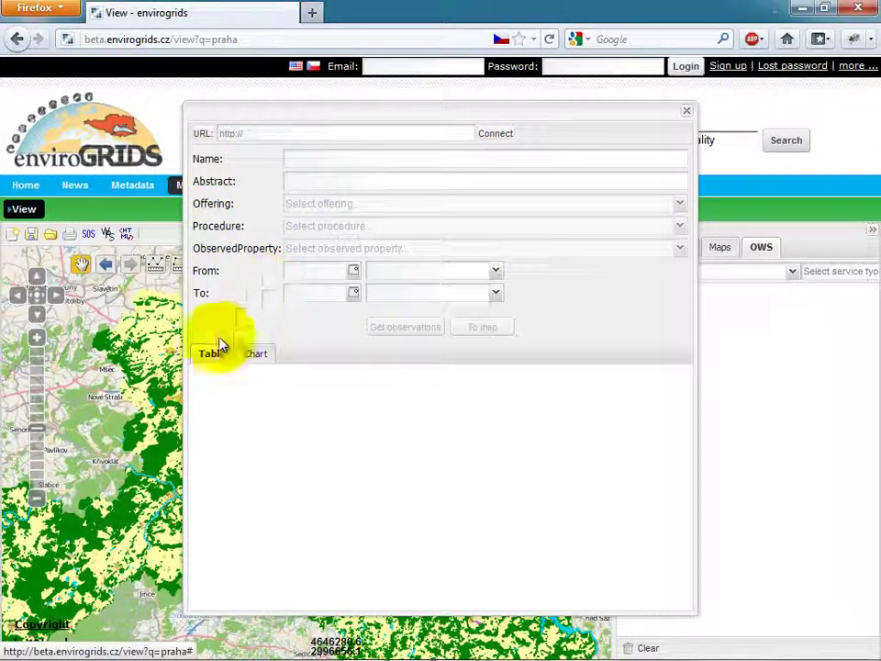
- Close the SOS client and view the inputs of WPS process 'Buffers each feature in a collection'
left_click(685, 113)
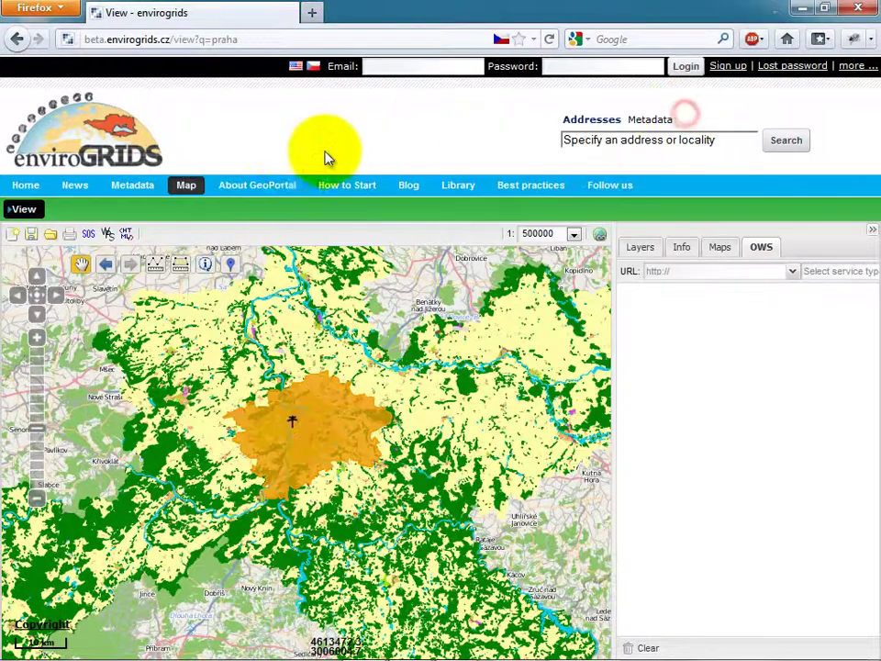
left_click(114, 235)
left_click(447, 215)
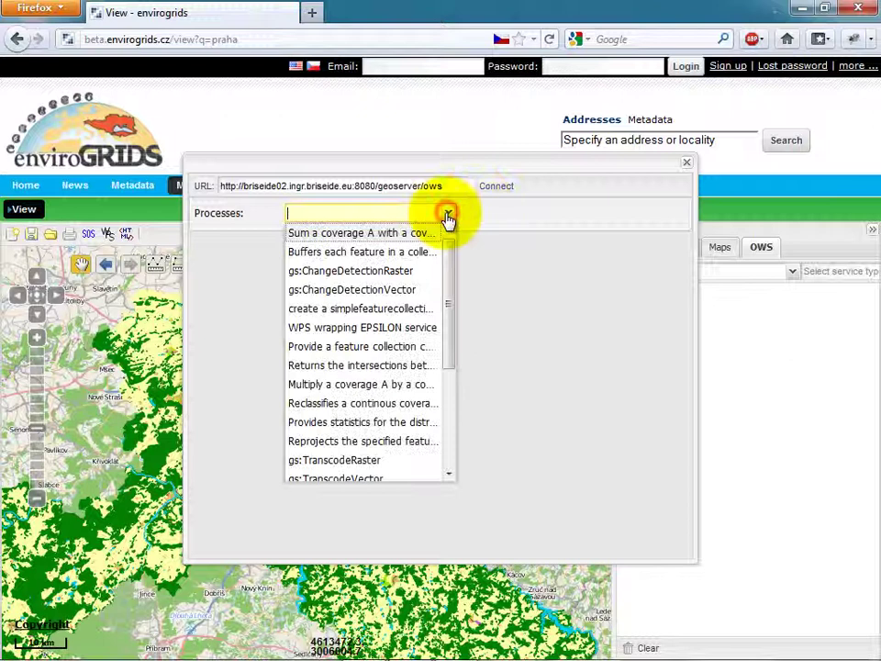
mouse_move(449, 243)
left_mouse_down()
mouse_move(448, 347)
mouse_move(442, 237)
left_mouse_up()
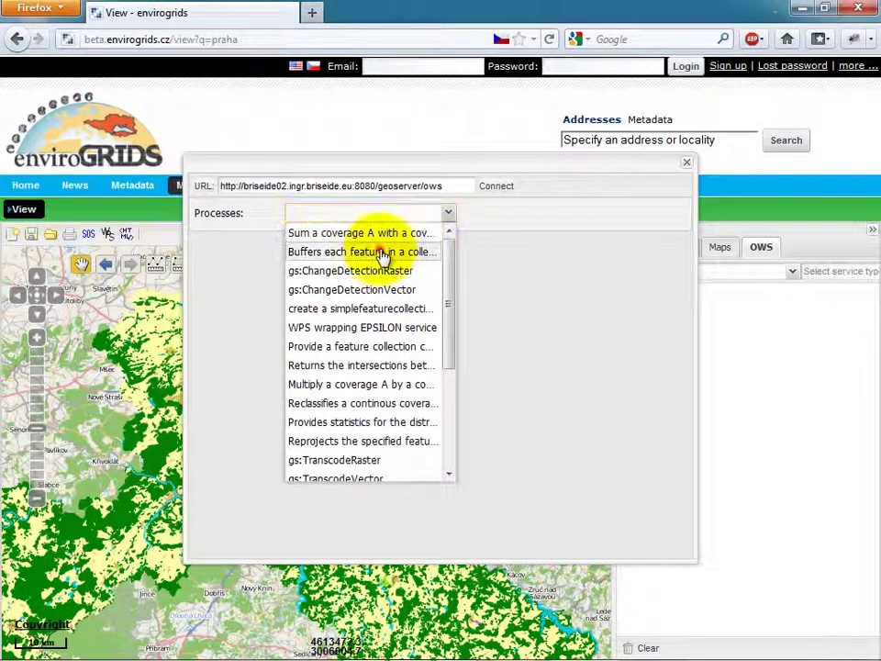
left_click(383, 255)
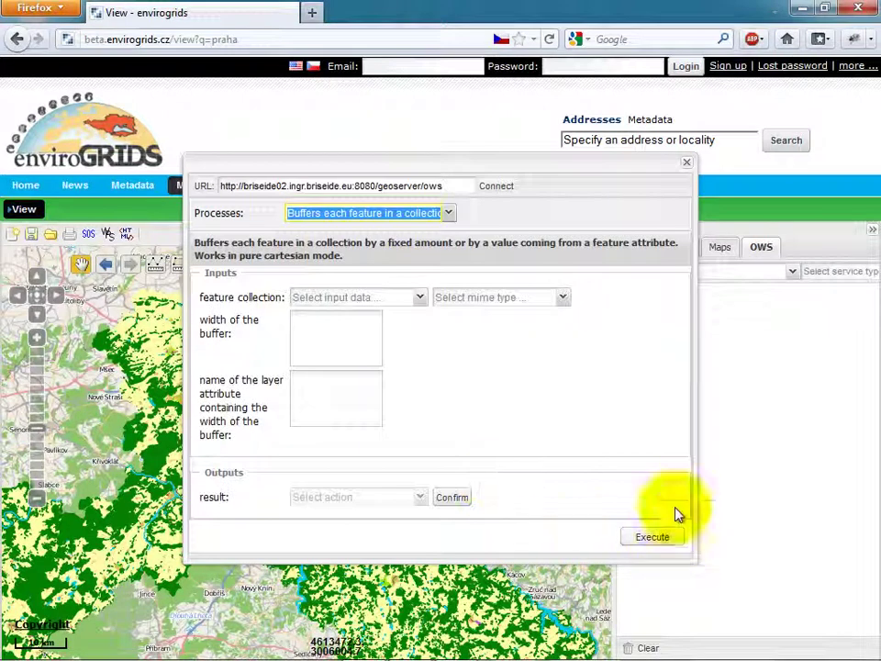
left_click(686, 163)
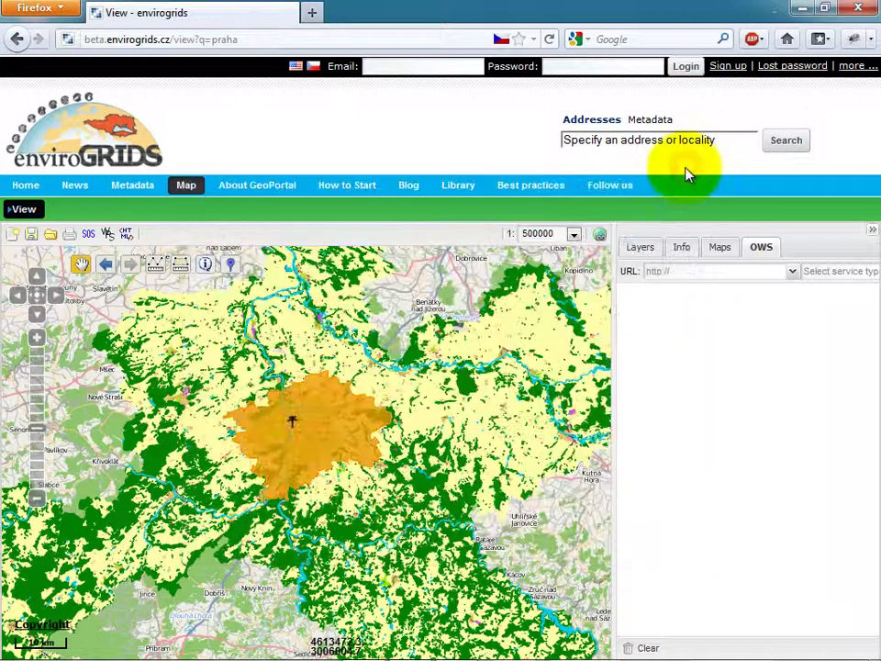
- Generate the Embed HTML script for the current map and select the whole script
left_click(128, 236)
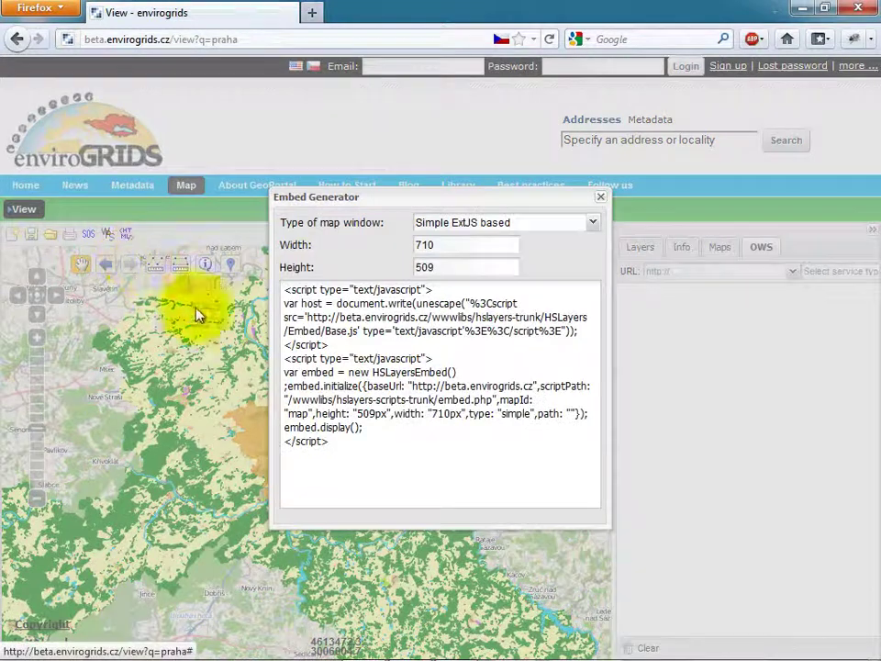
left_click_drag(463, 500, 283, 290)
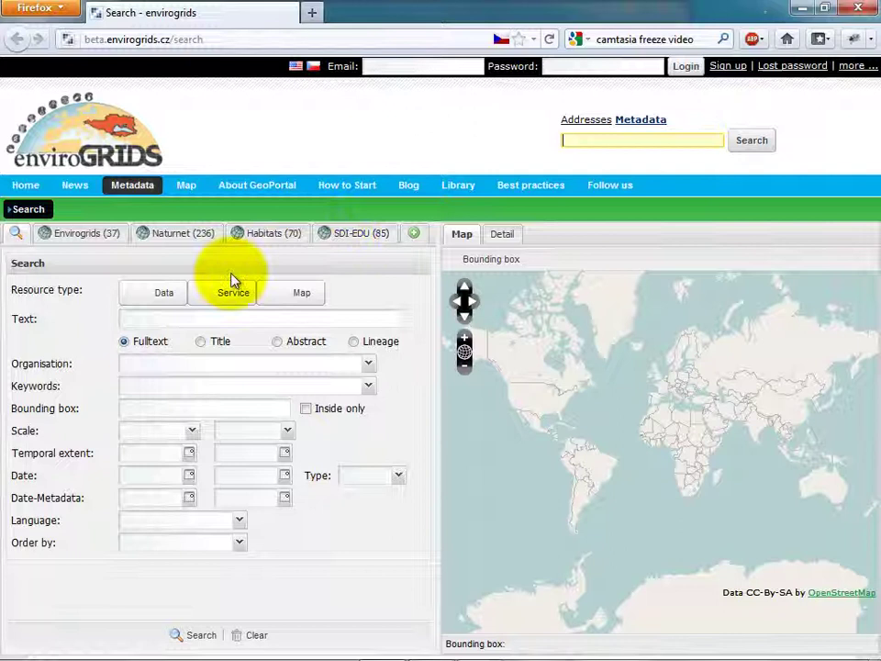
- Search Service records within a Europe–Africa bounding box and open 'WMS - Pump and monitoring wells'
left_click(213, 292)
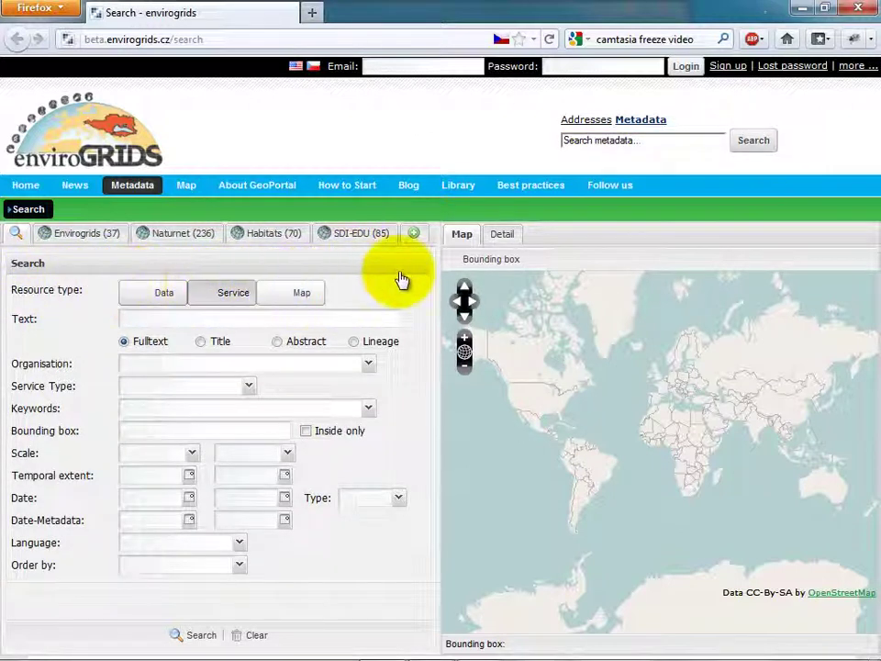
left_click(469, 261)
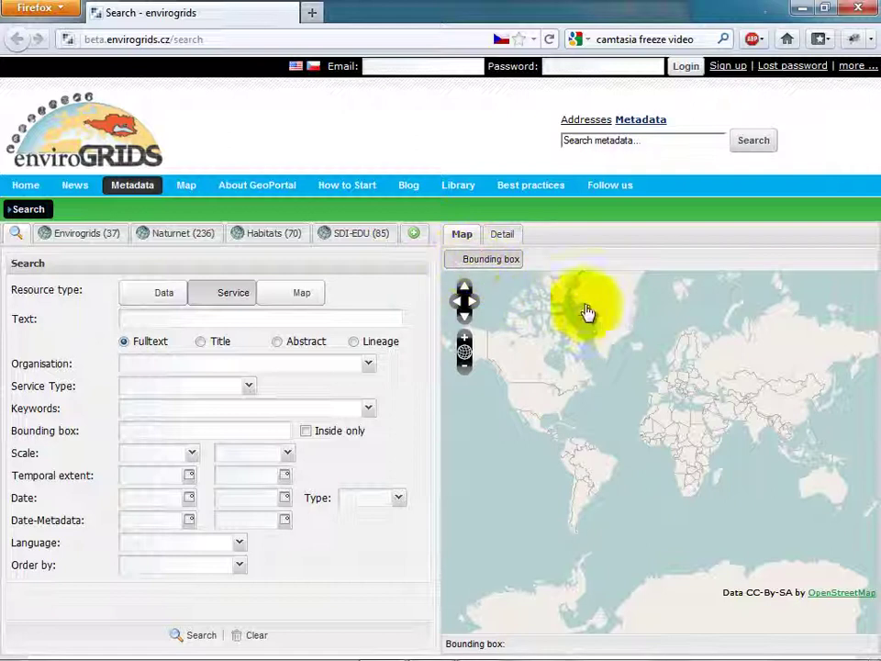
left_click_drag(614, 321, 756, 451)
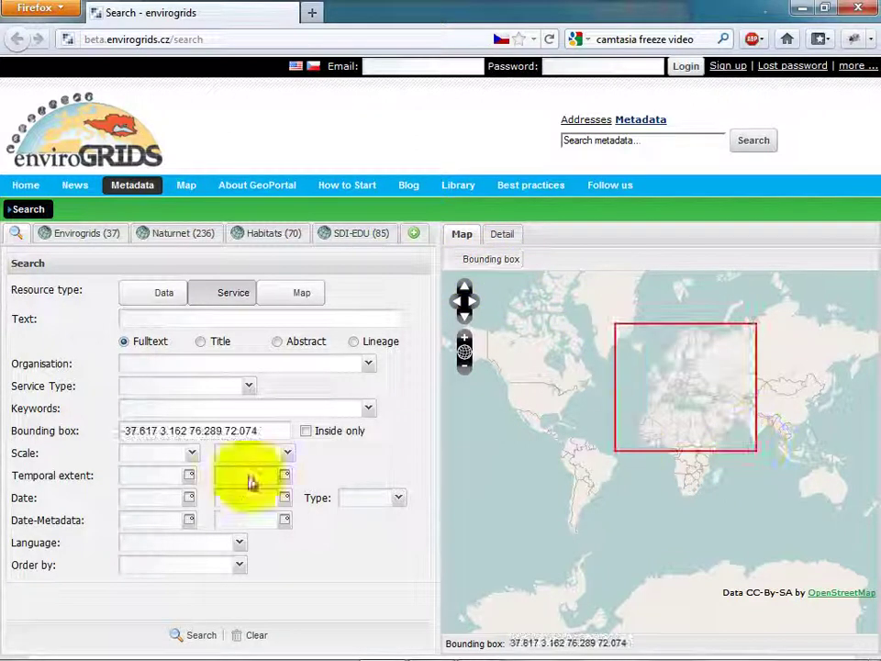
left_click(201, 634)
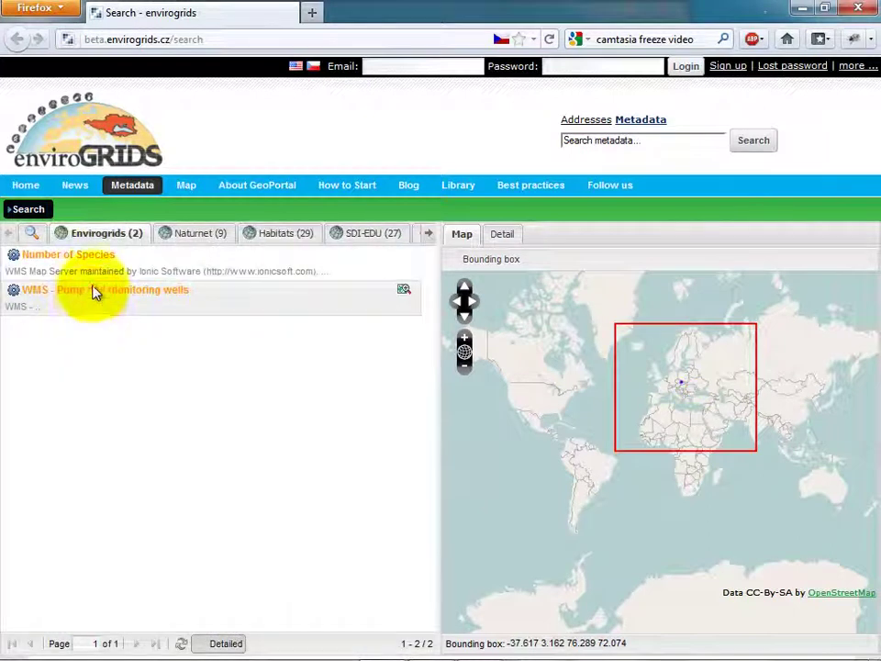
left_click(95, 292)
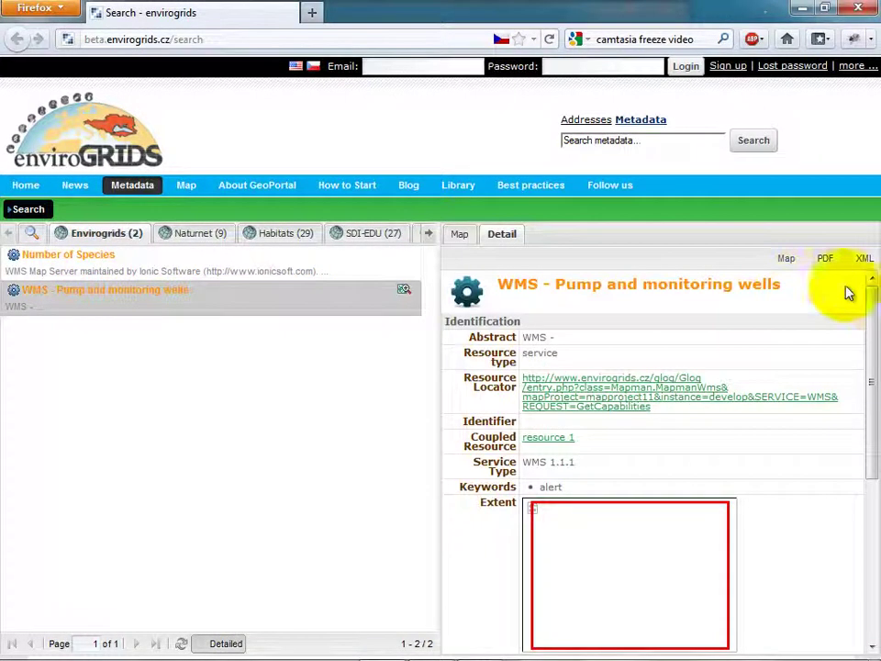
left_click_drag(875, 303, 874, 271)
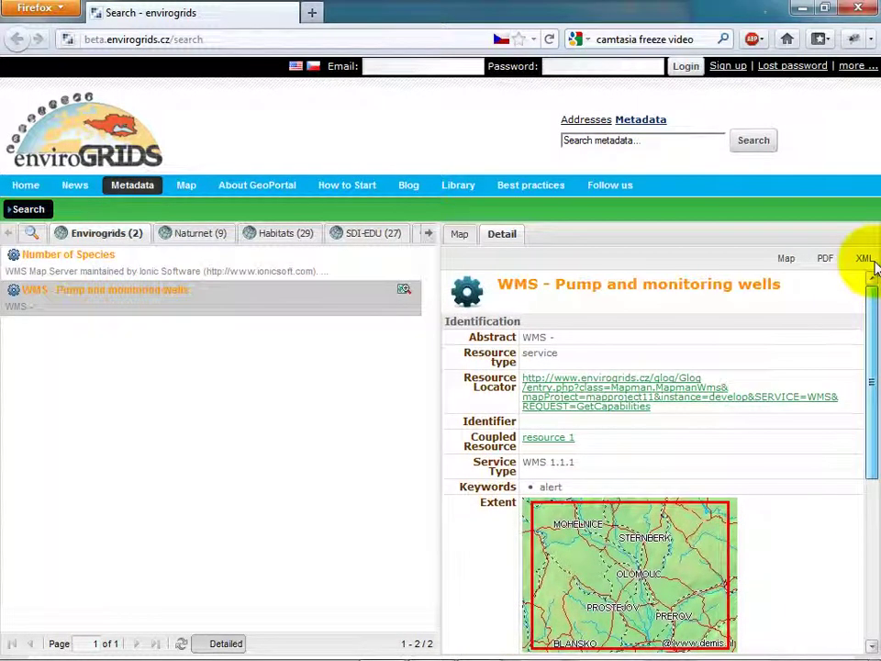
left_click(811, 261)
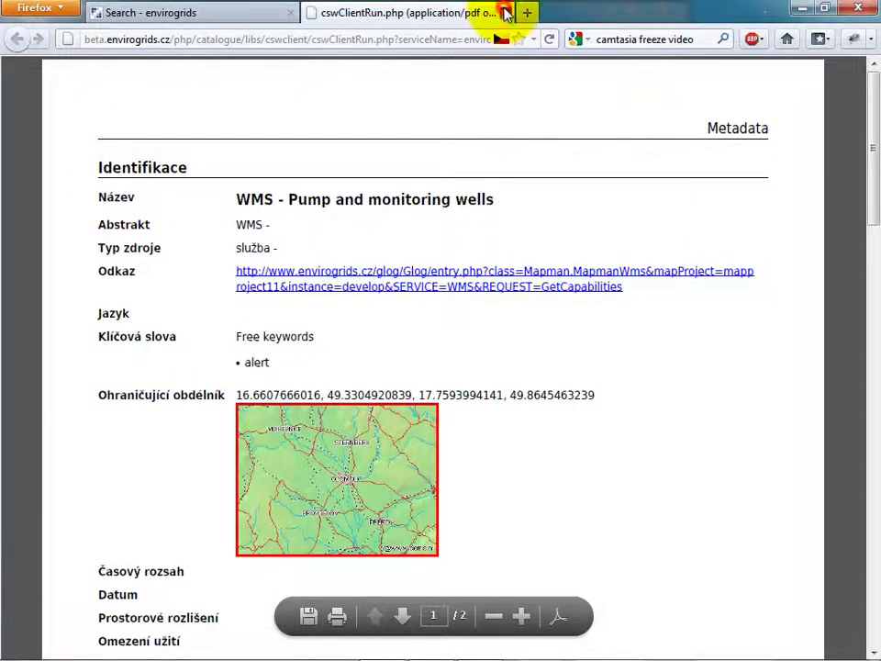
left_click(504, 12)
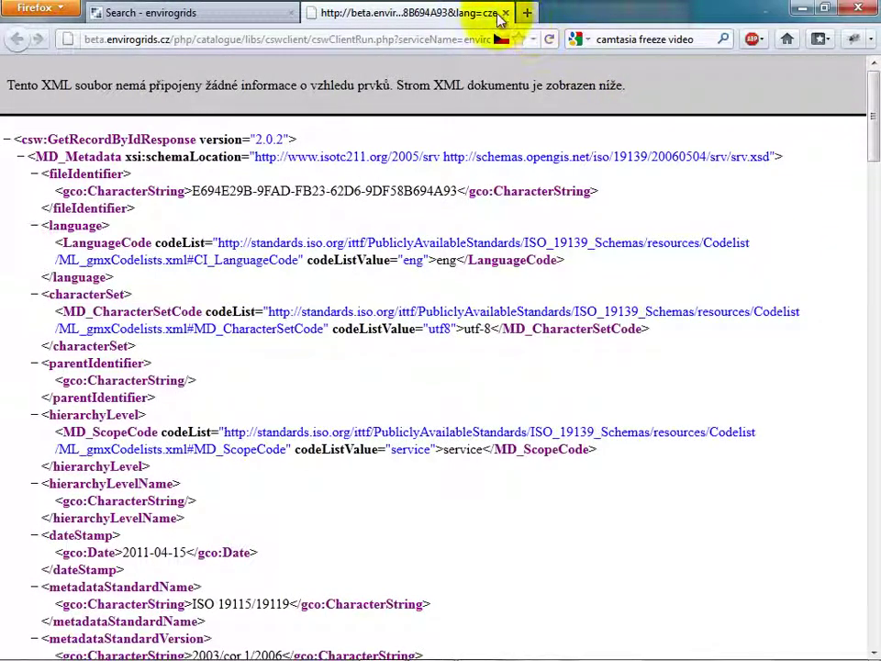
left_click(504, 13)
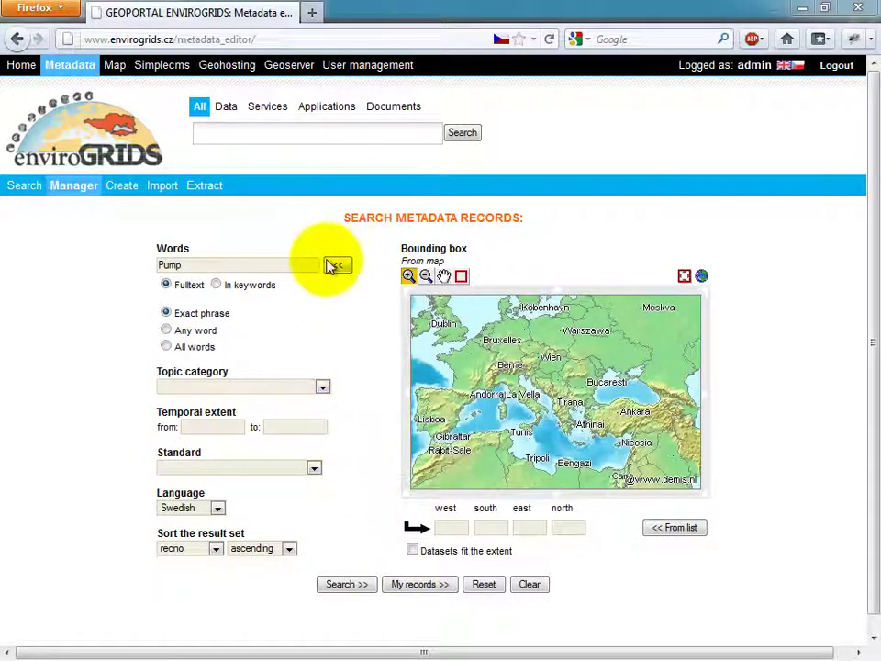
- Check the Topic category and Standard dropdown choices without selecting any
left_click(322, 386)
left_click(321, 386)
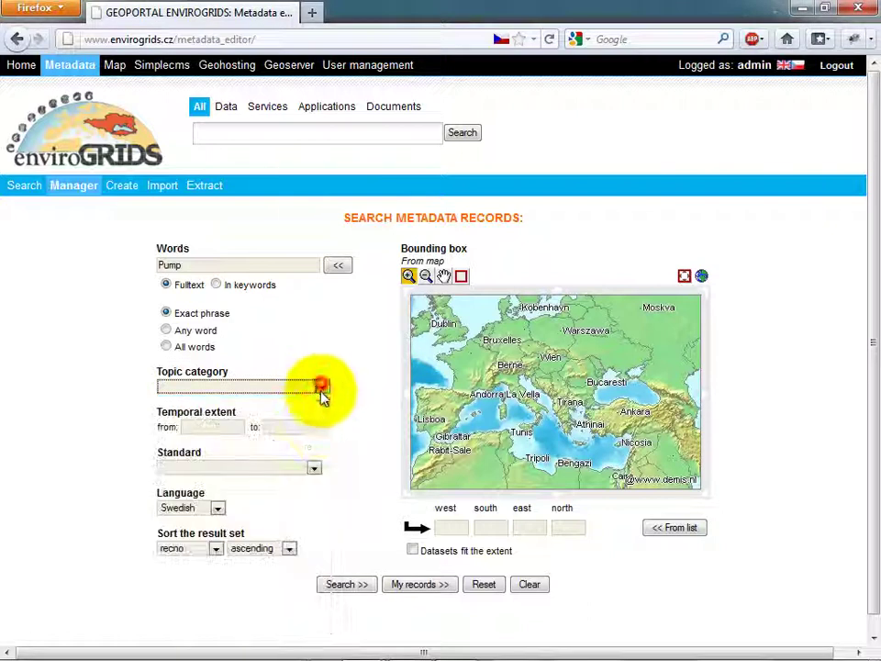
left_click(313, 469)
left_click(313, 469)
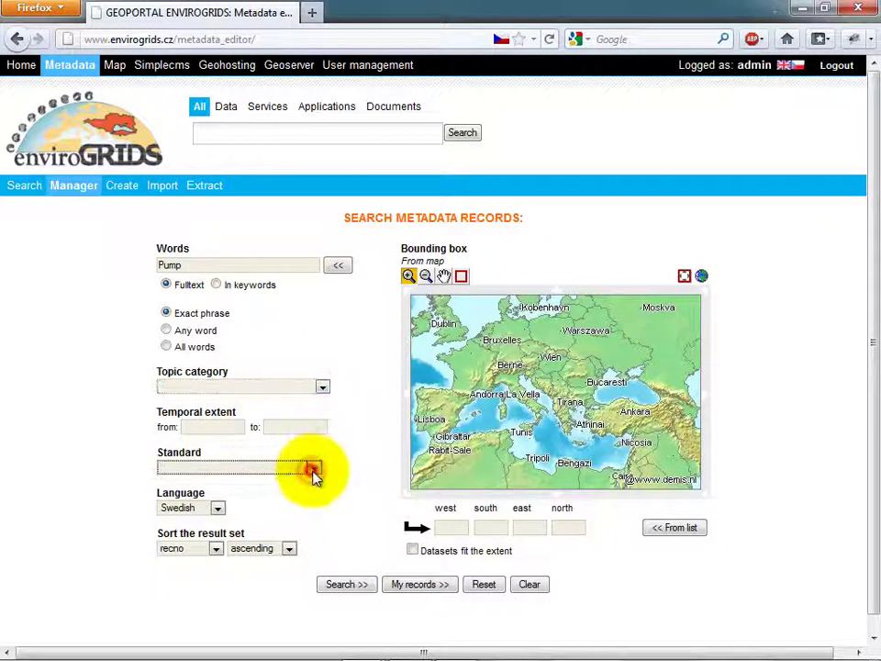
- List your own metadata records, close the opened record, and start a new record
left_click(392, 585)
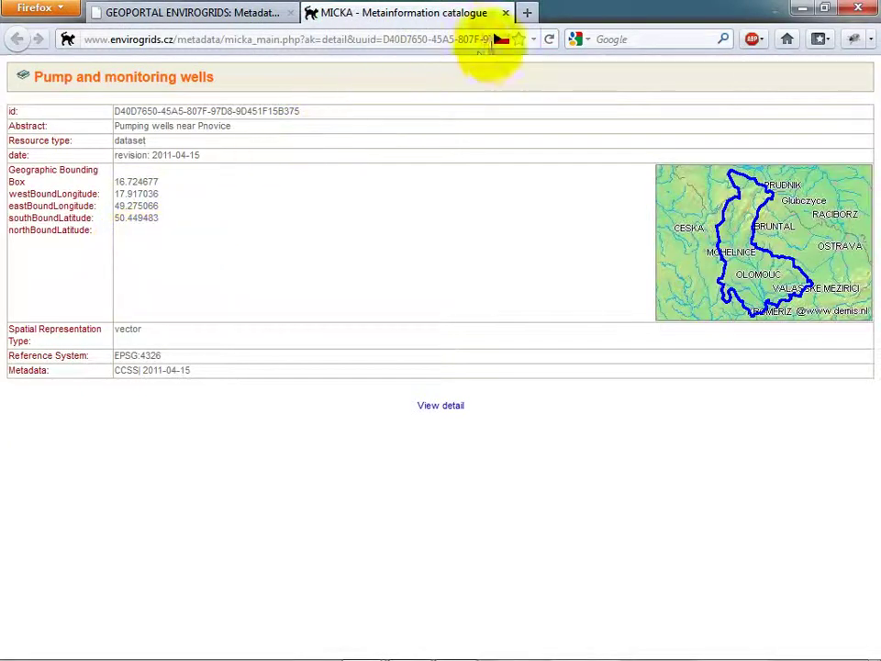
left_click(505, 13)
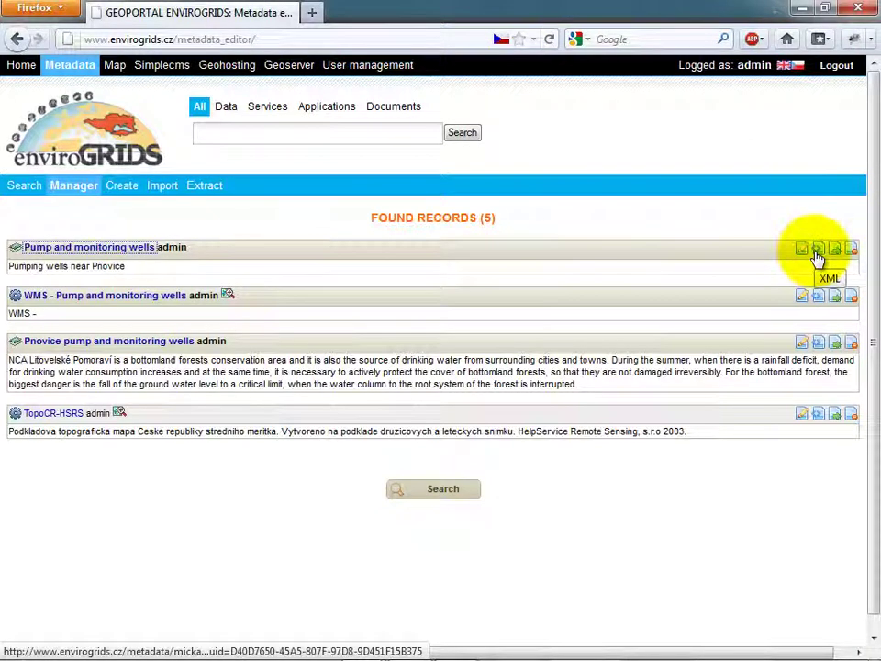
left_click(124, 188)
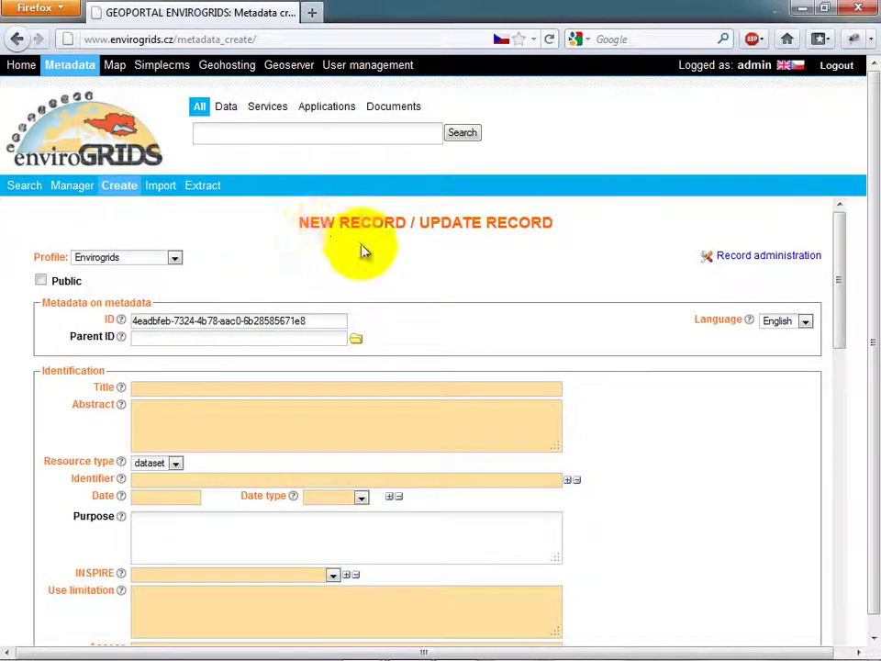
- Scroll through the empty New Record form, then go to the metadata Import page
scroll(381, 271, "down", 2)
scroll(381, 274, "down", 8)
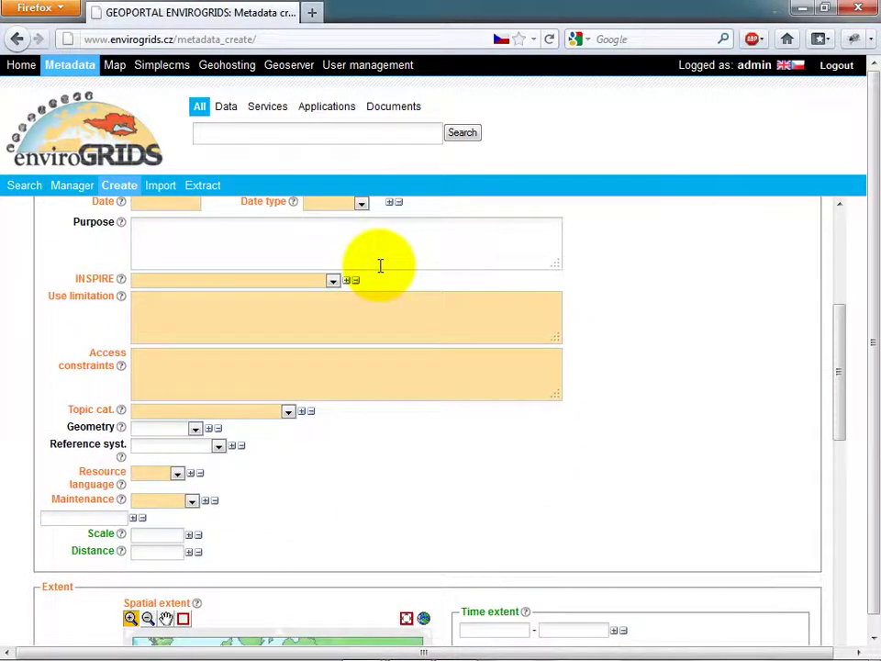
scroll(381, 276, "down", 4)
scroll(380, 295, "down", 2)
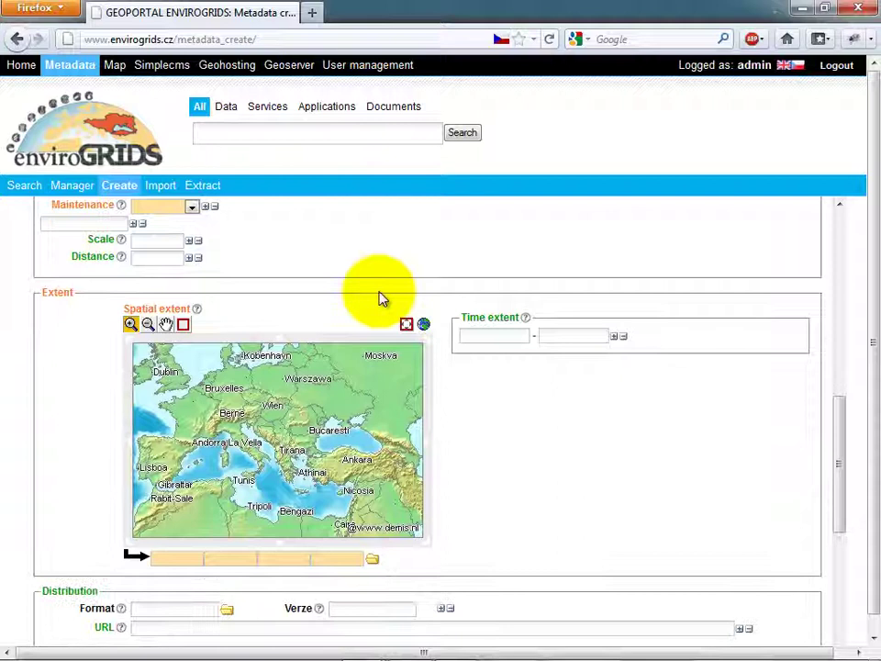
scroll(383, 298, "down", 1)
scroll(361, 265, "down", 3)
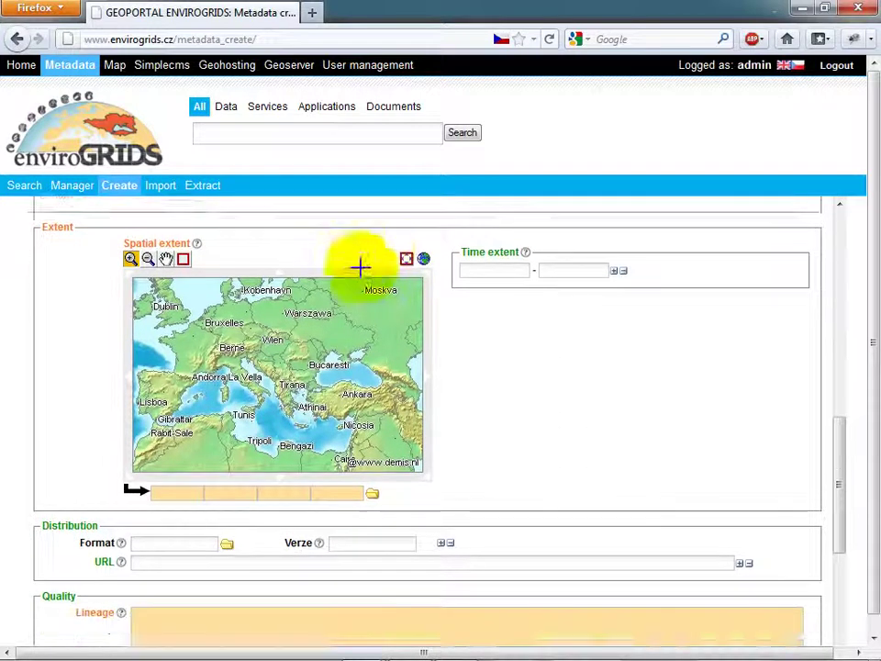
scroll(362, 266, "down", 5)
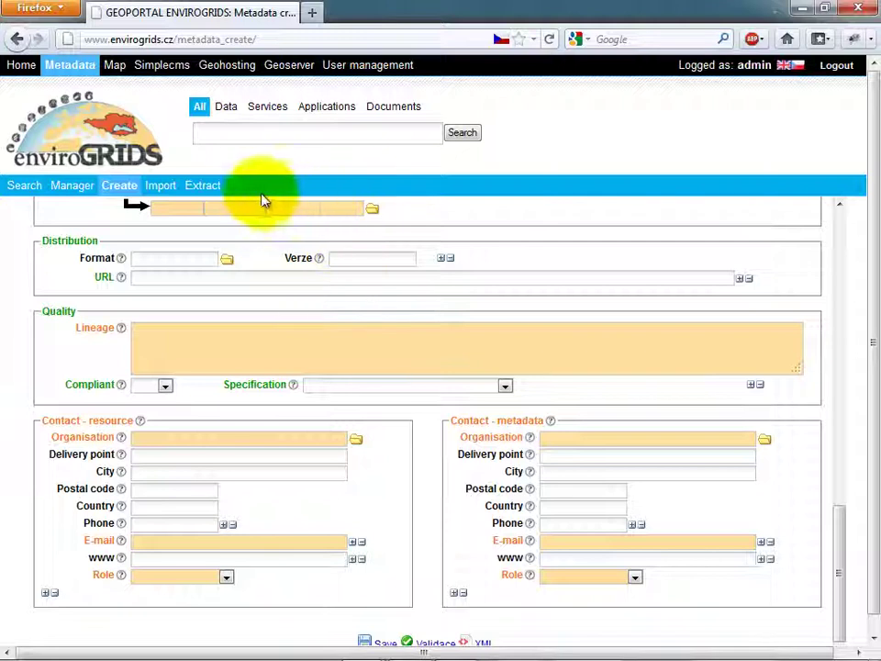
left_click(171, 189)
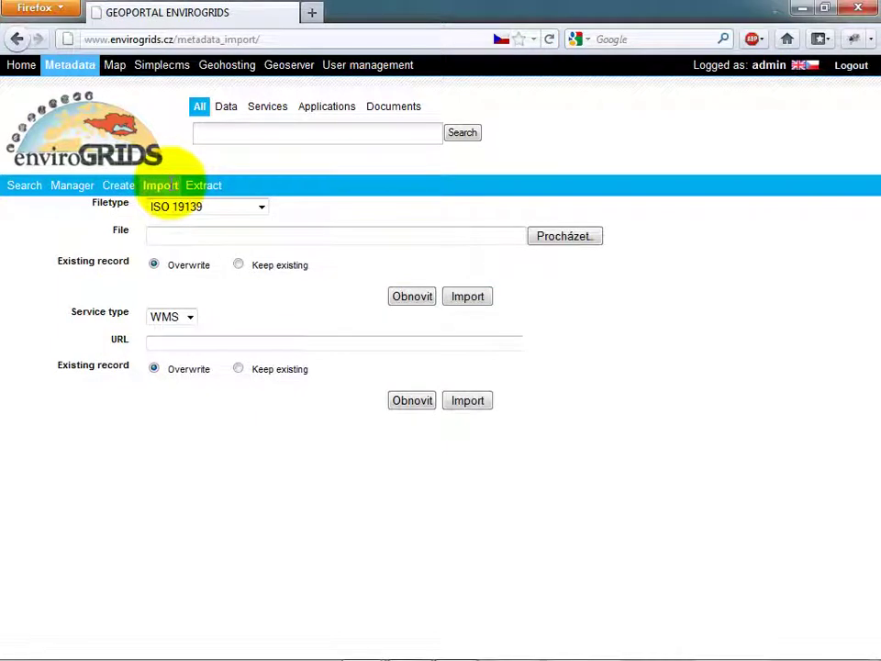
- Open the metadata Extract page from the Metadata submenu
left_click(201, 187)
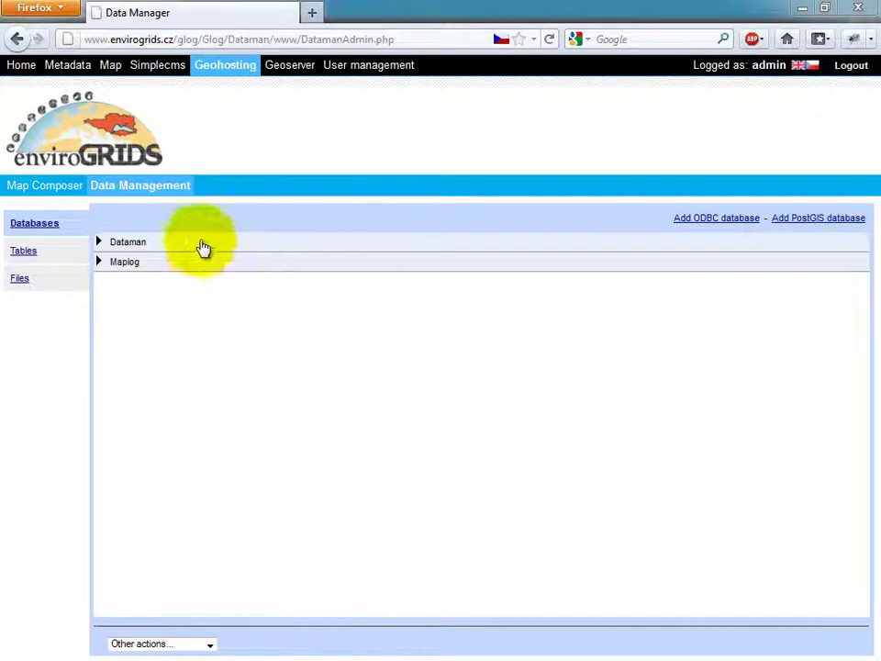
- Inspect the Dataman database properties and the Maplog database connection settings
left_click(100, 243)
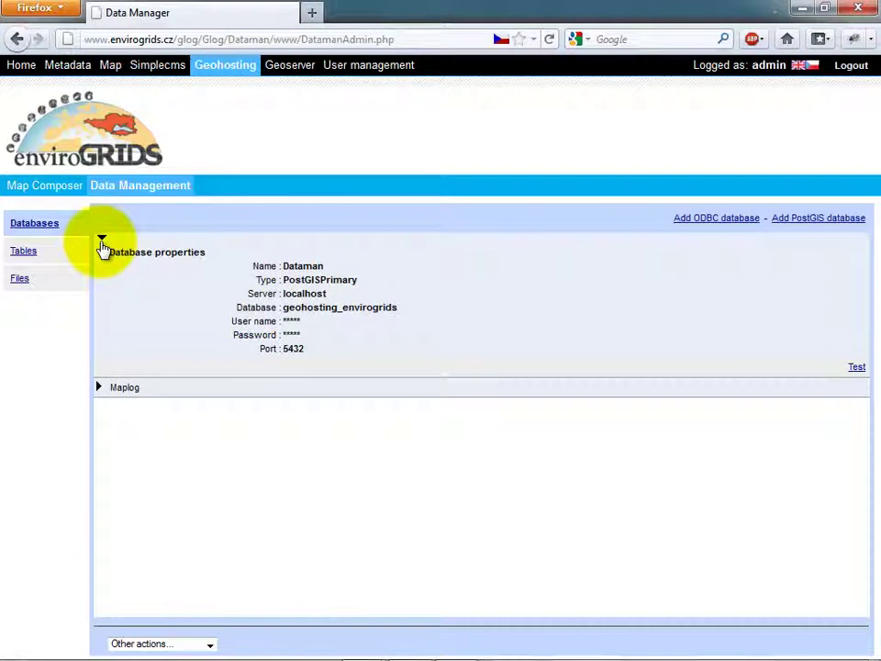
left_click(101, 244)
left_click(98, 261)
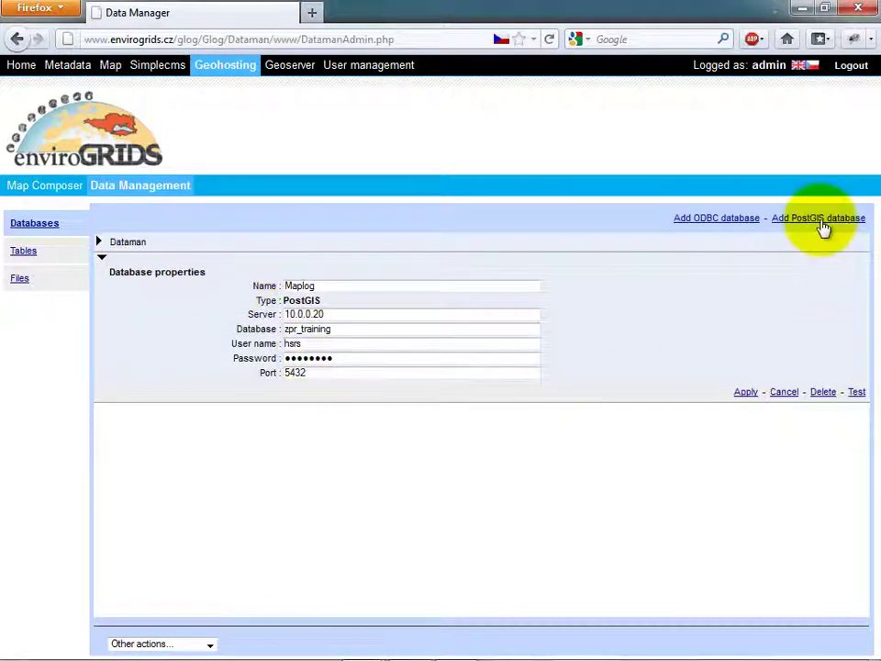
- List the tables and uploaded files, preview pomoravi.shp on a map, and check its import options without importing
left_click(18, 251)
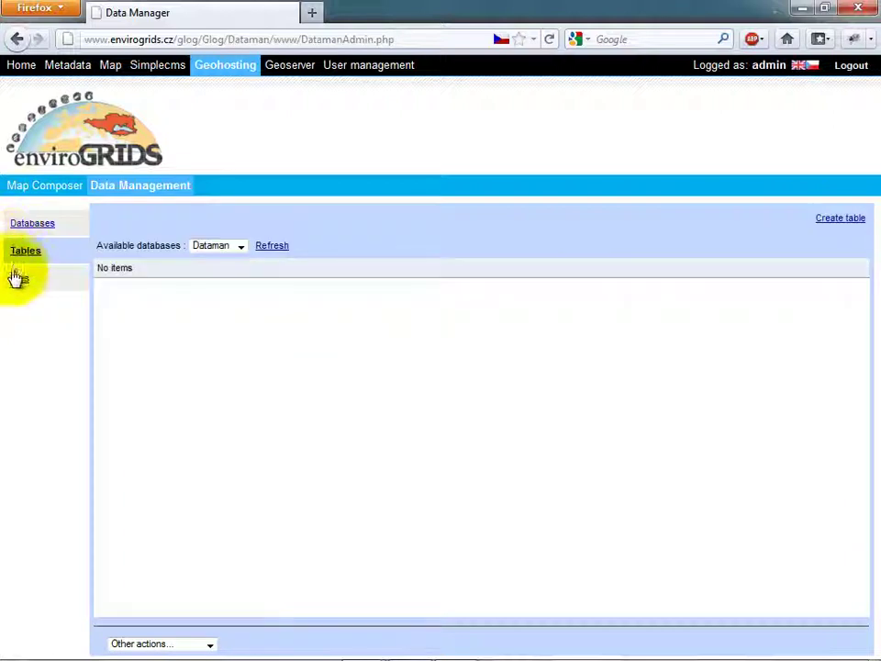
left_click(16, 280)
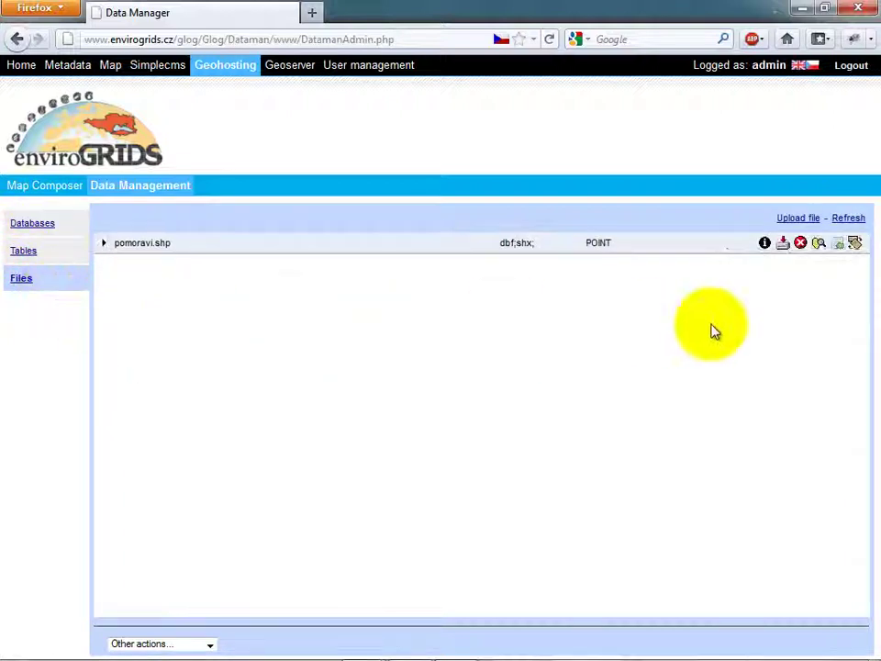
left_click(817, 244)
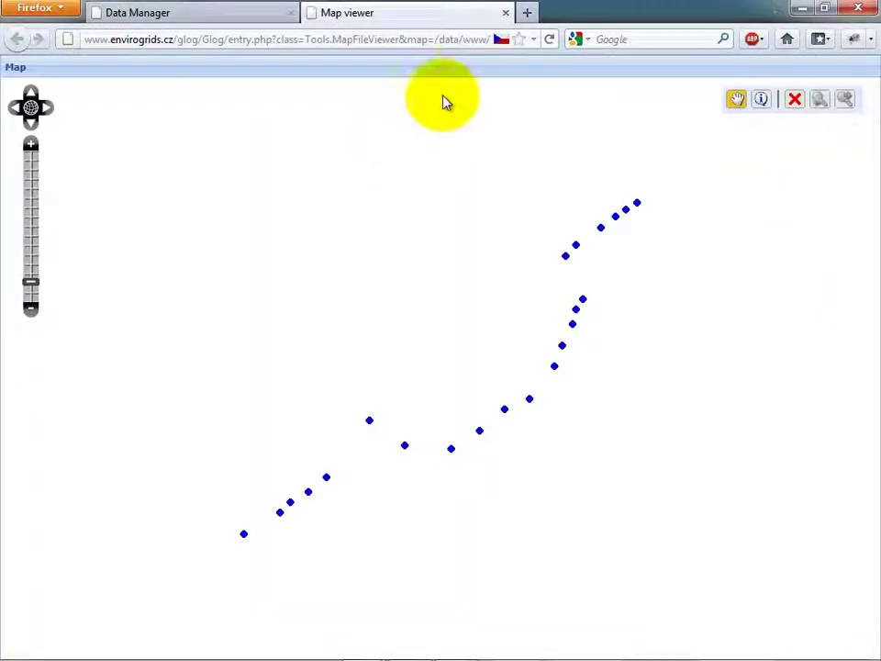
left_click(504, 13)
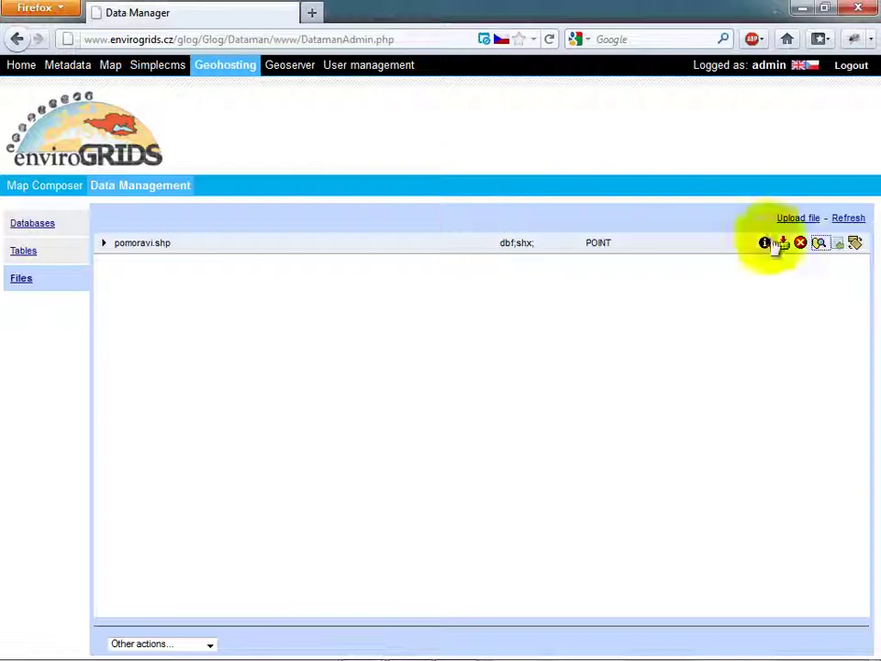
left_click(836, 243)
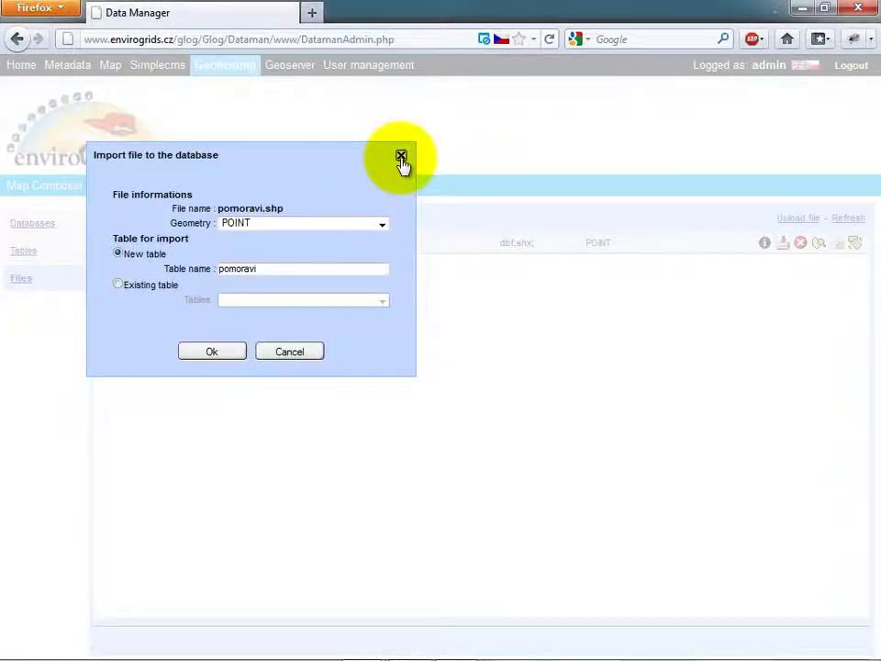
left_click(401, 156)
- Go to Map Composer, close the wells map preview, and open New project 25 for editing
left_click(66, 188)
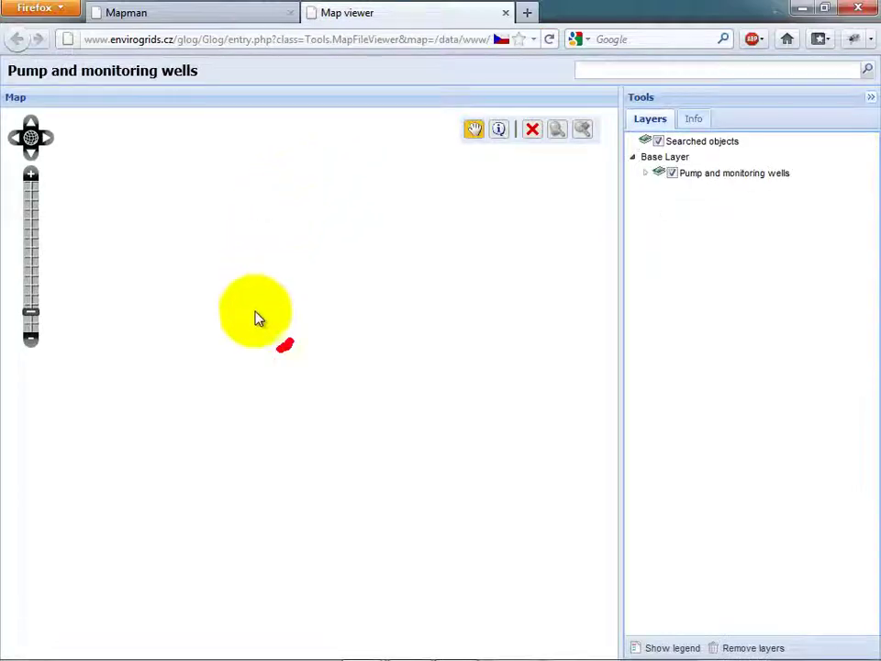
left_click(505, 13)
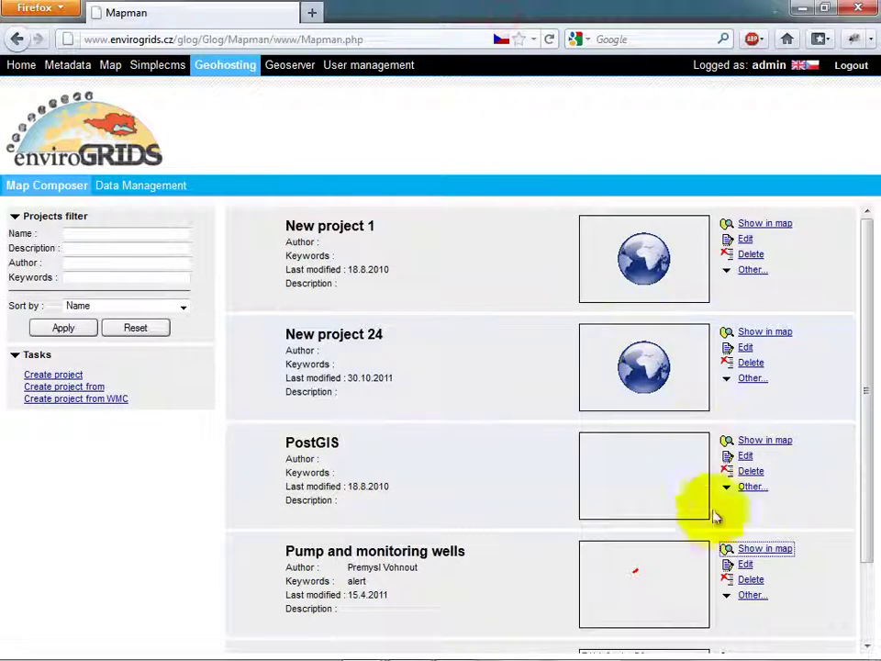
left_click(745, 565)
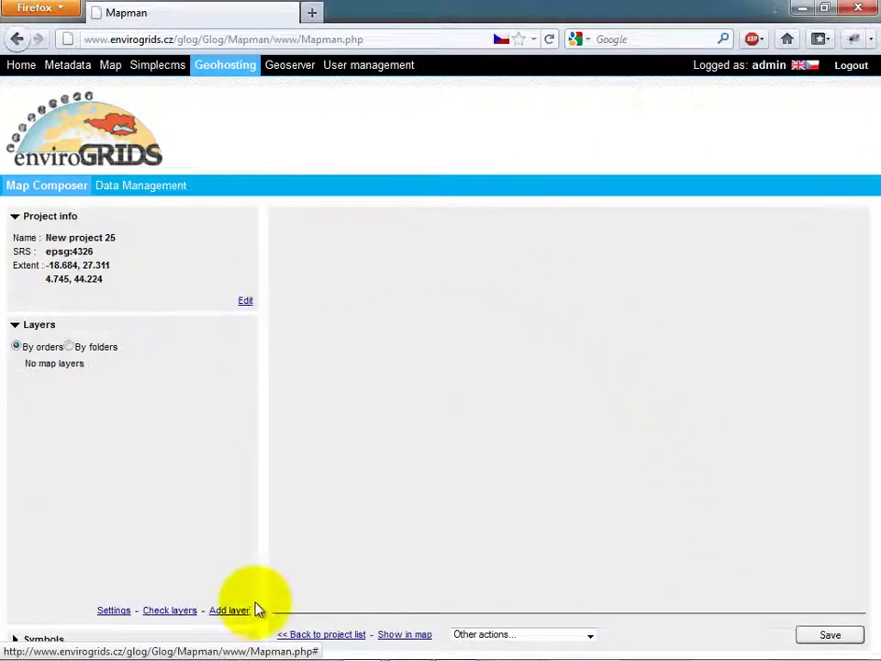
- Try each Add layer source: catalogue service, internal server data, WFS server and PostGIS database
left_click(228, 610)
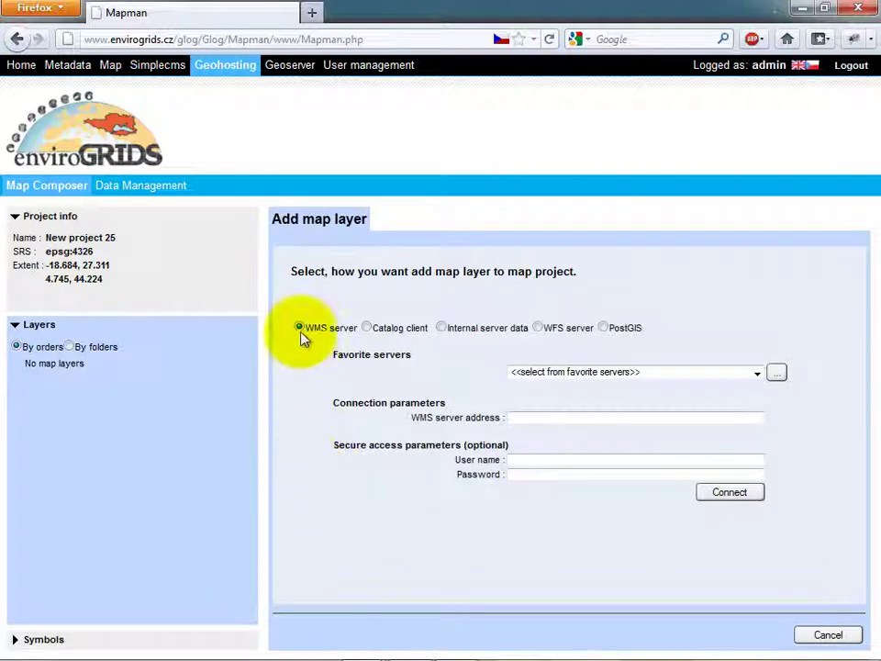
left_click(395, 331)
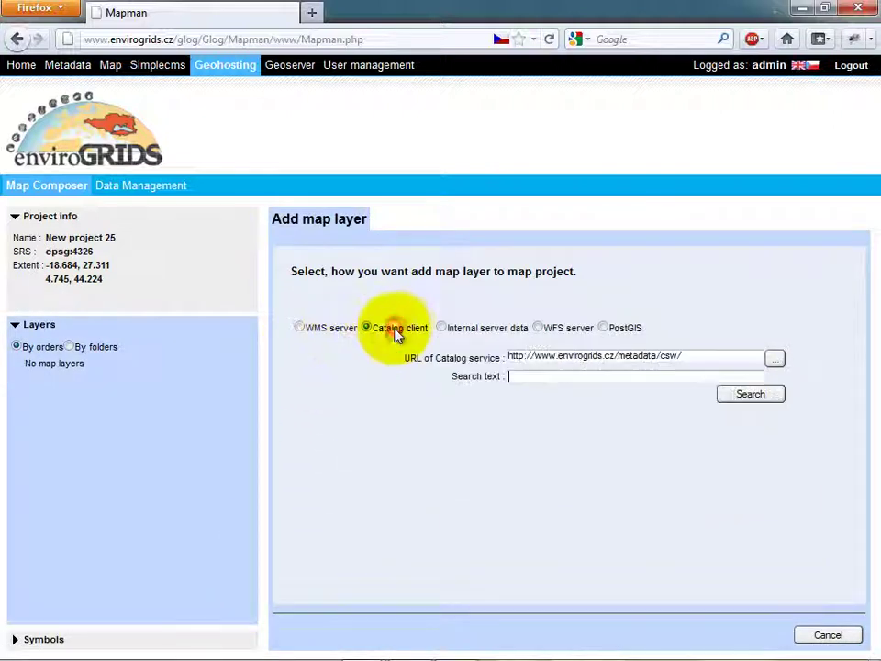
left_click(458, 333)
left_click(580, 336)
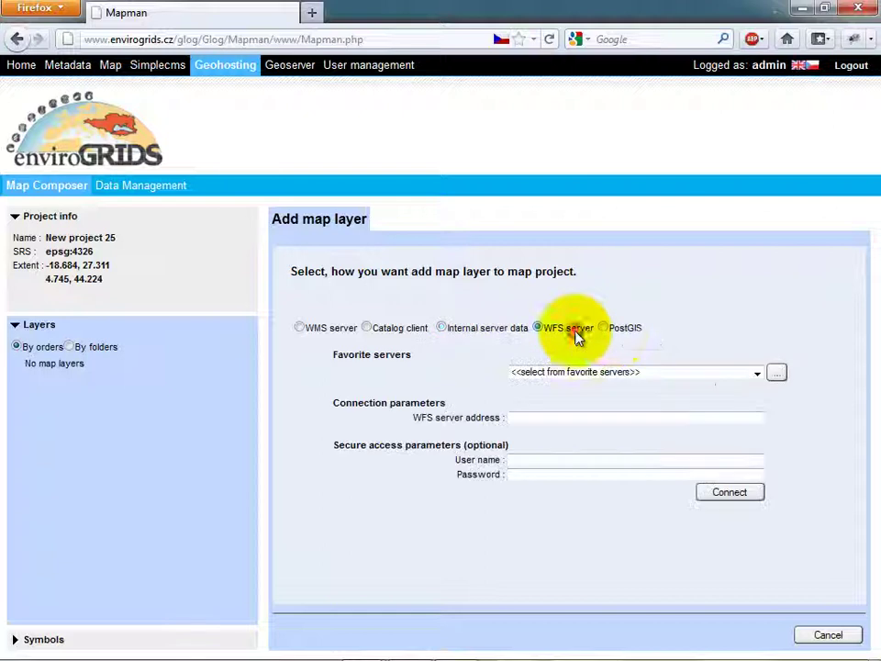
left_click(623, 336)
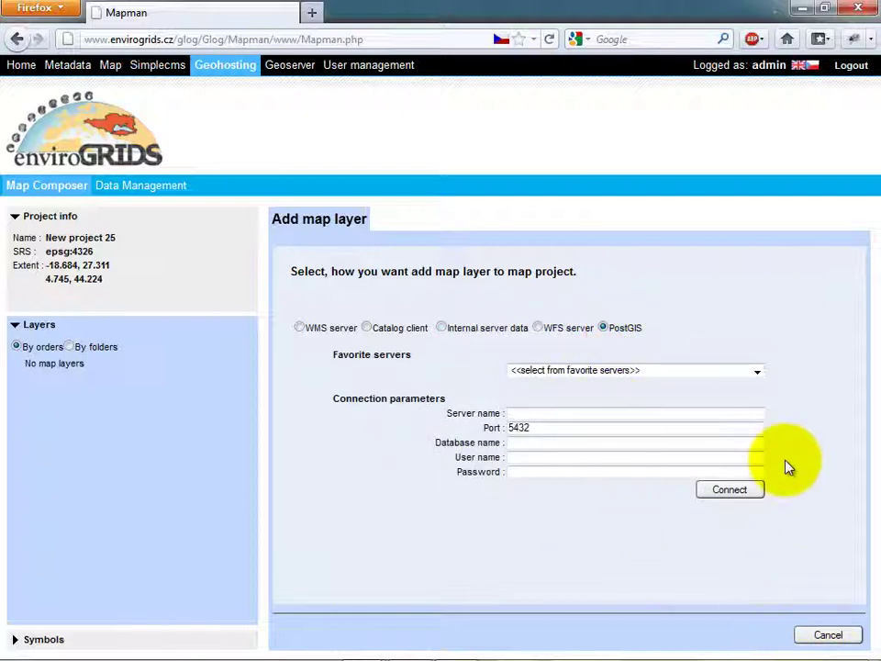
- Fill PostGIS details from the Maplog favourite server, cancel the layer, and open Publishing settings
left_click(757, 373)
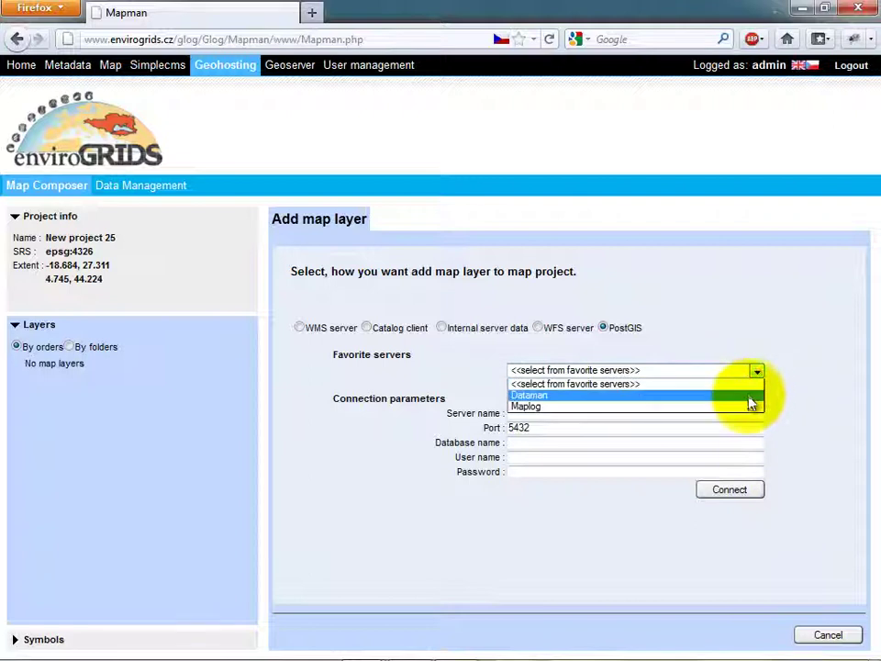
left_click(748, 406)
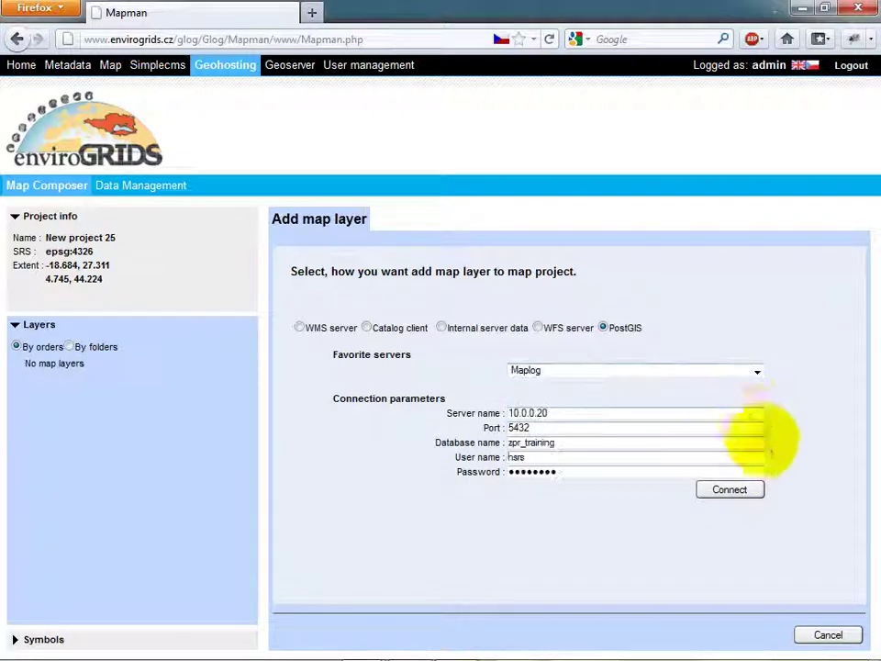
left_click(822, 636)
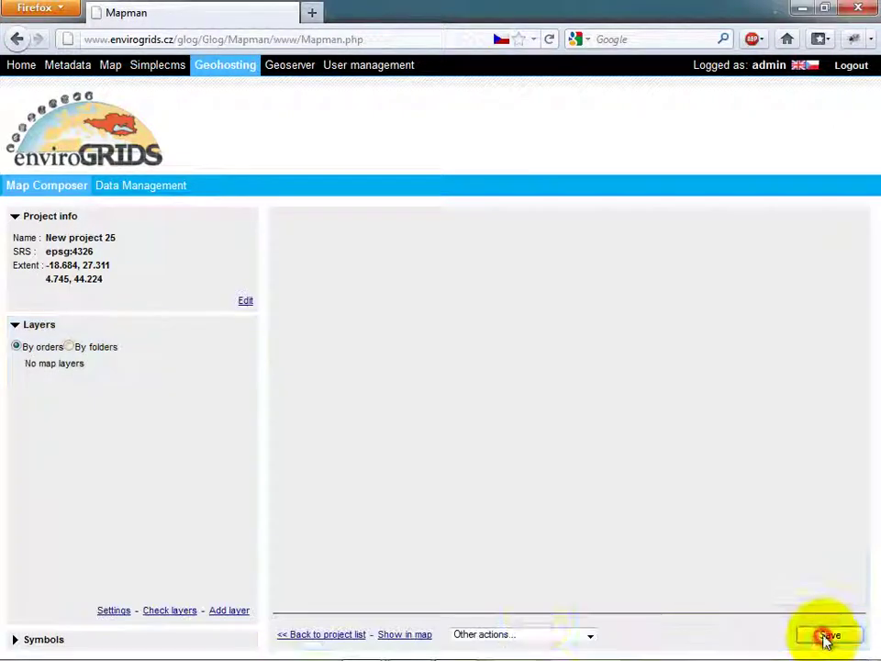
left_click(529, 636)
left_click(527, 610)
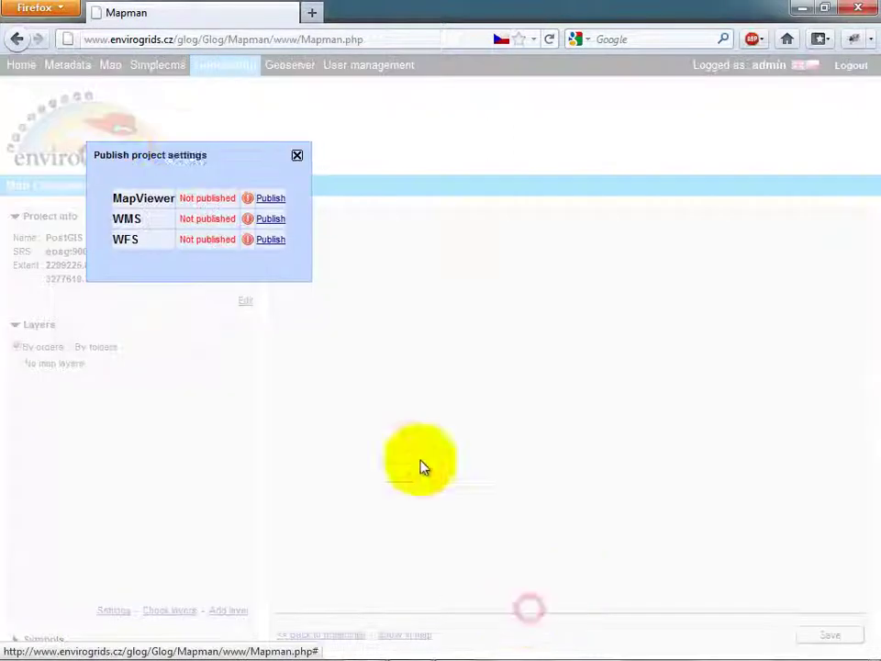